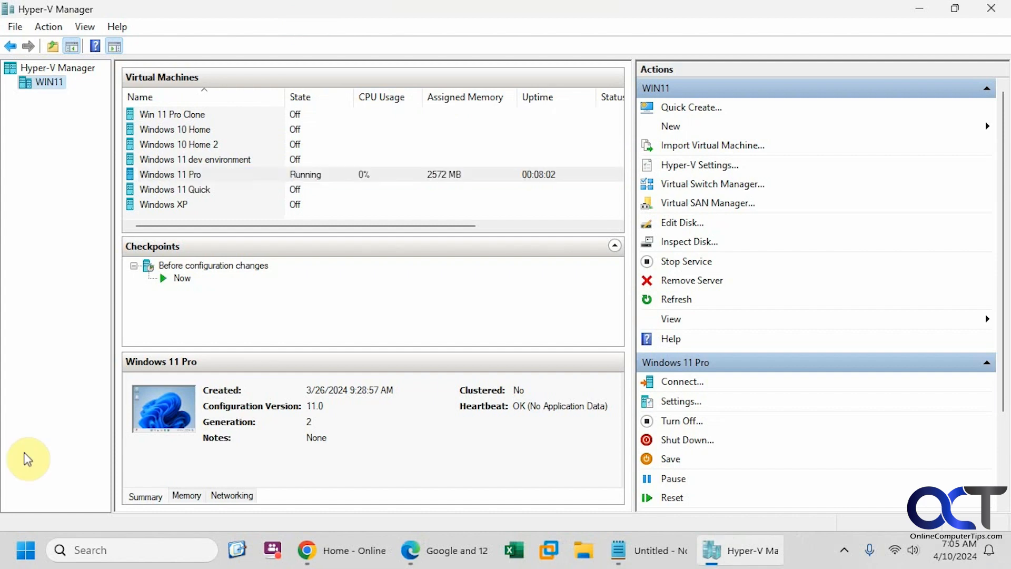
Open Turn Windows features on or off, examine the components under Hyper-V Management Tools and Hyper-V Platform, and close without changes
click(94, 550)
text(fea)
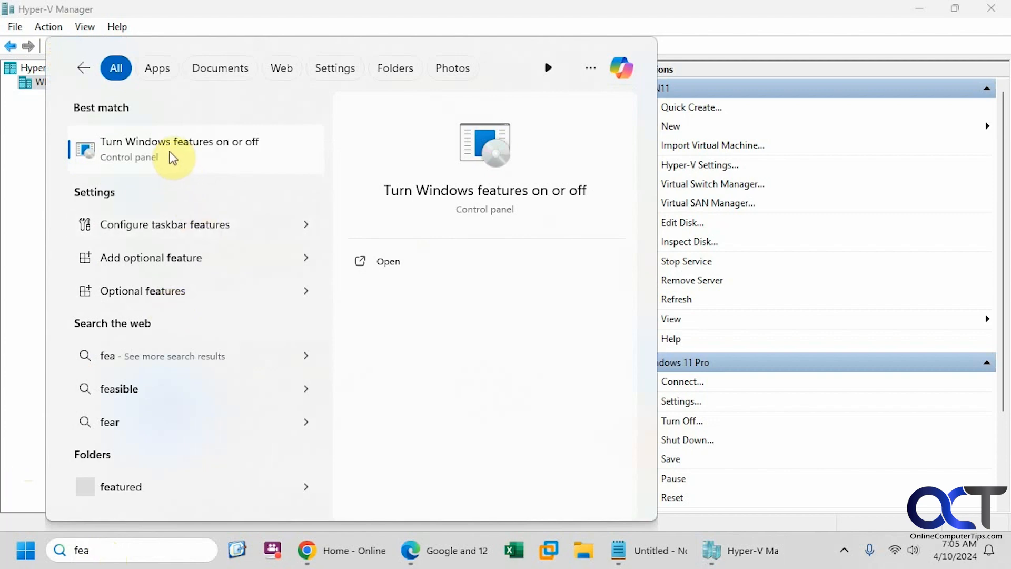
click(174, 152)
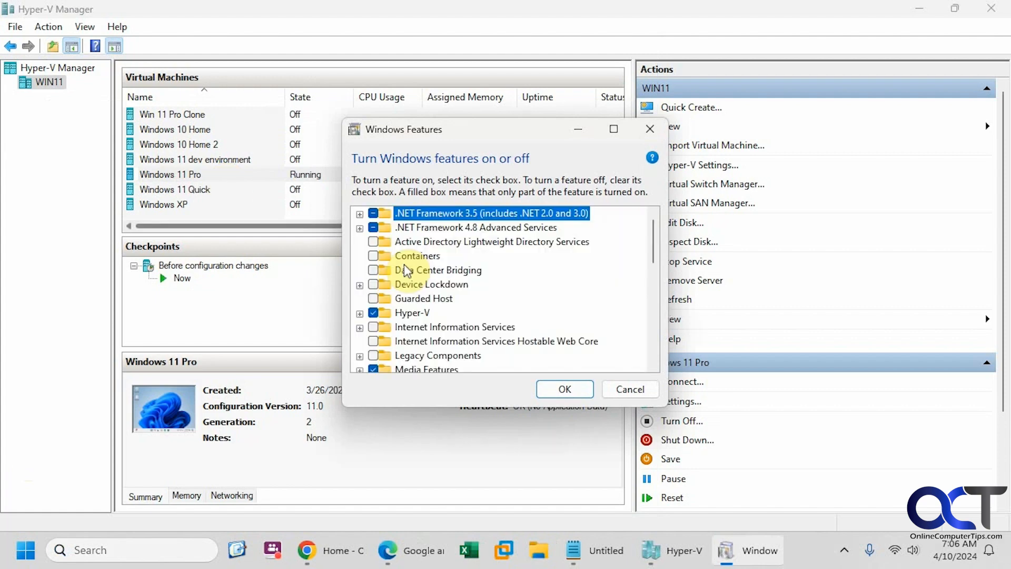
click(359, 314)
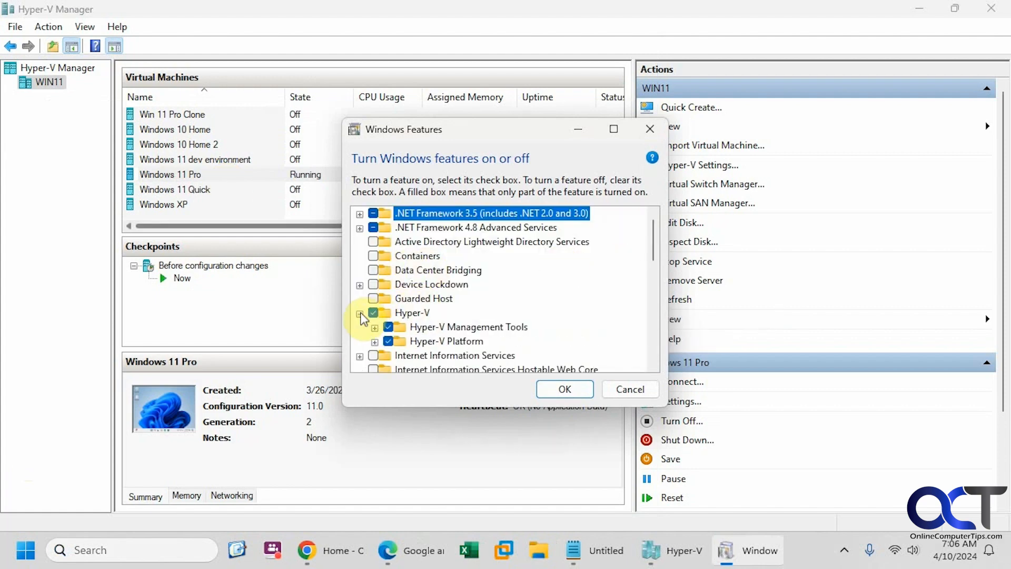
click(375, 328)
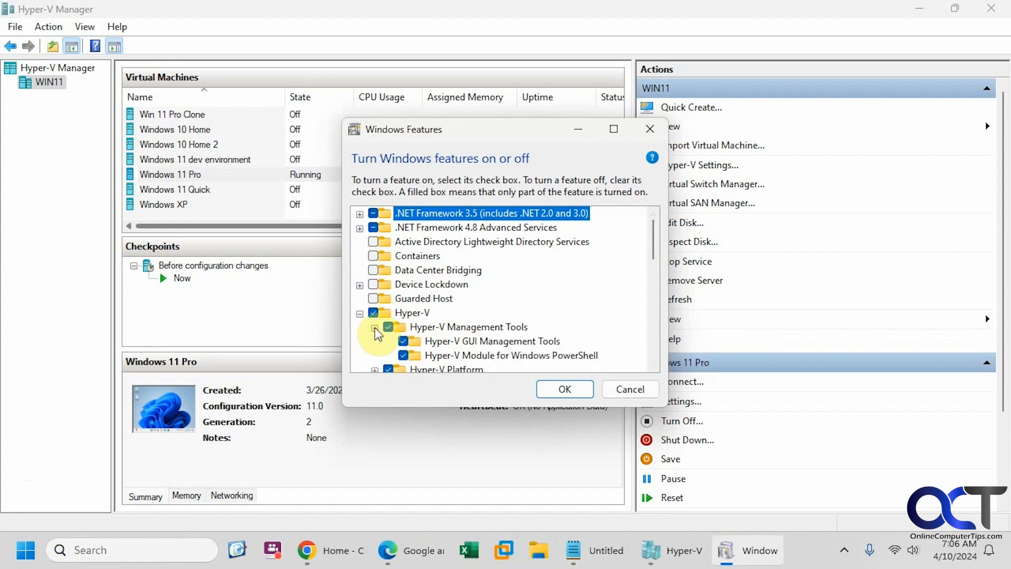
scroll(655, 258, down, 1)
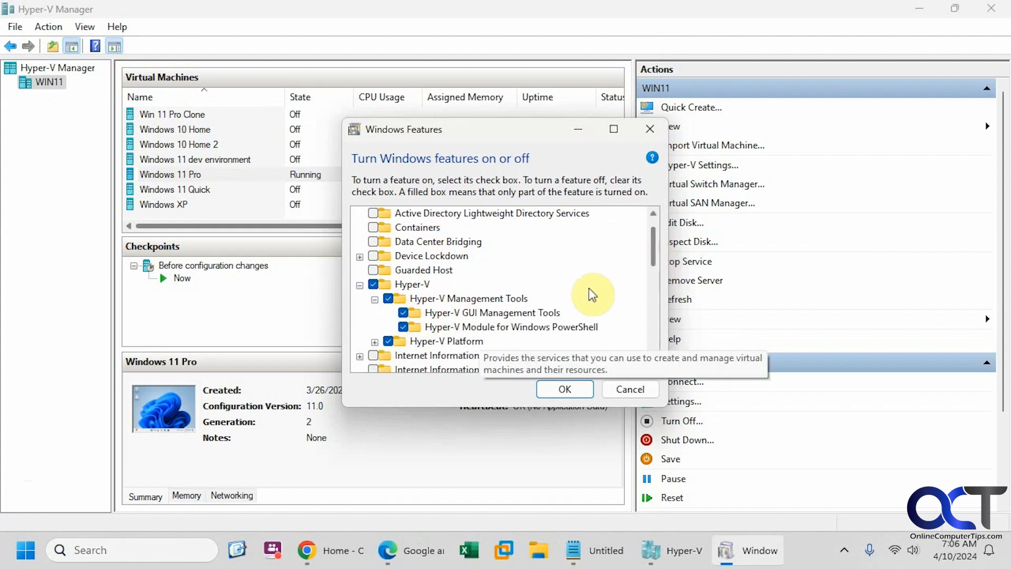
click(375, 342)
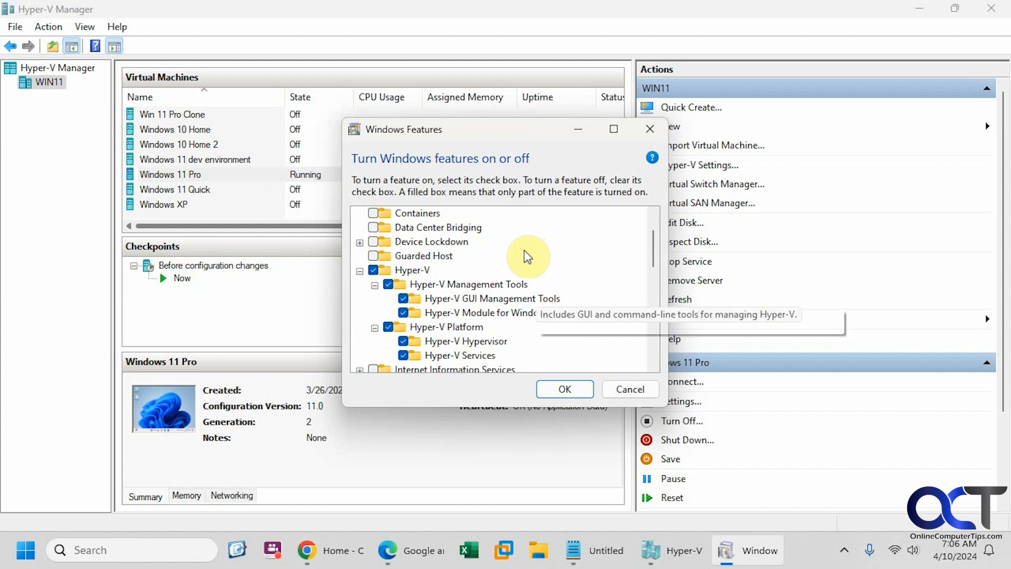
click(623, 391)
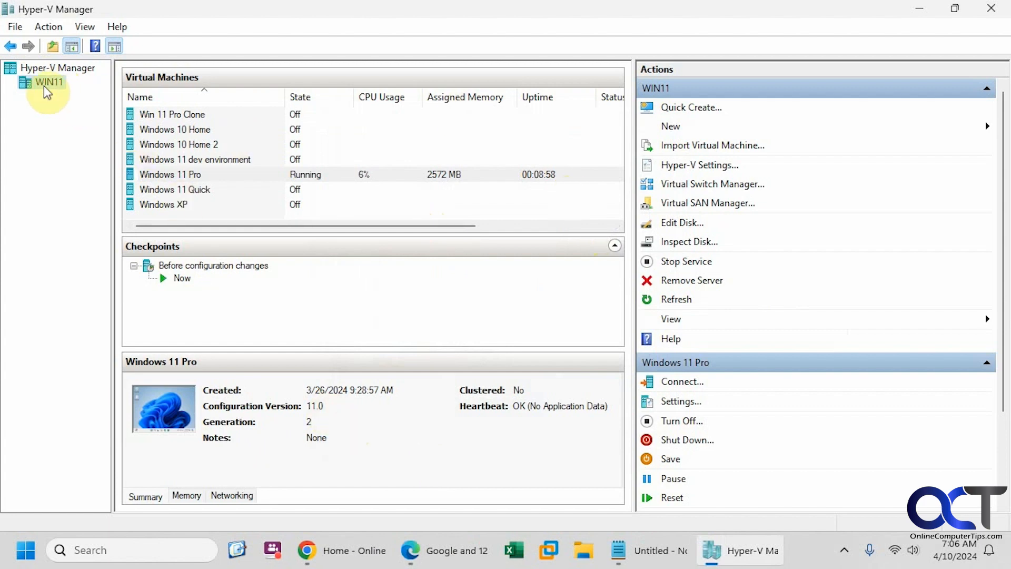
View the options for connecting Hyper-V Manager to another virtualization server, then dismiss the dialog
right_click(56, 69)
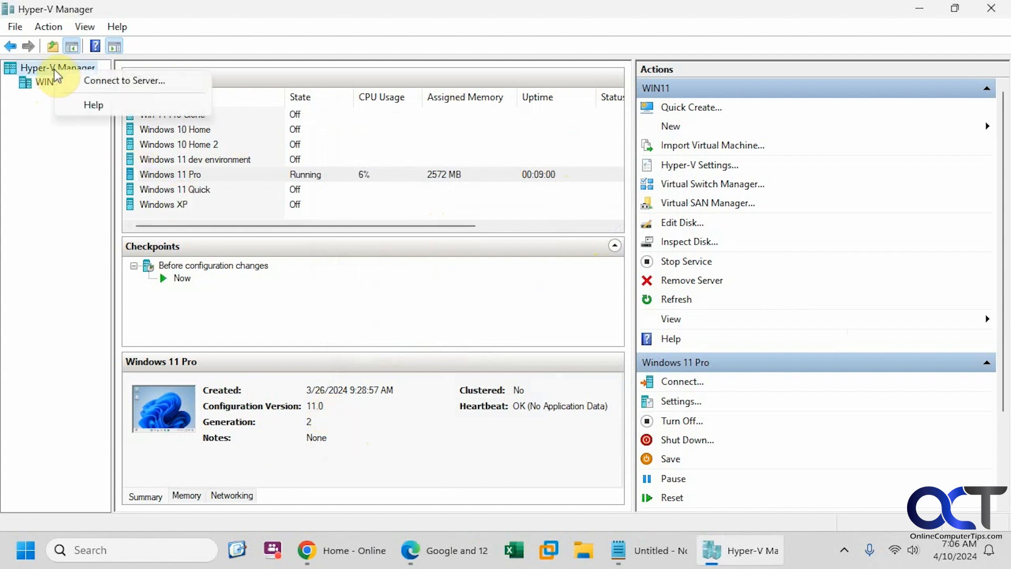
click(82, 85)
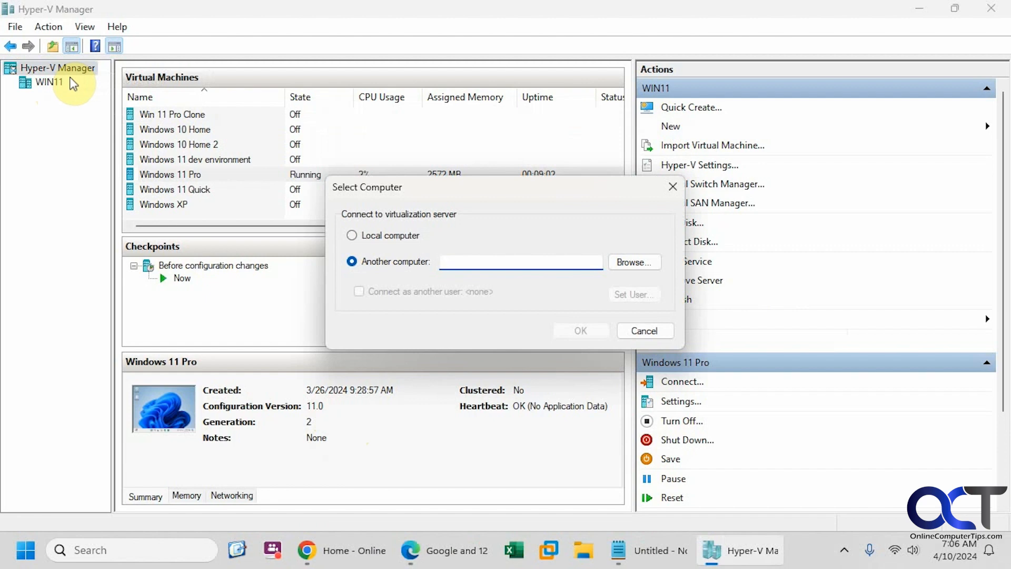
click(640, 332)
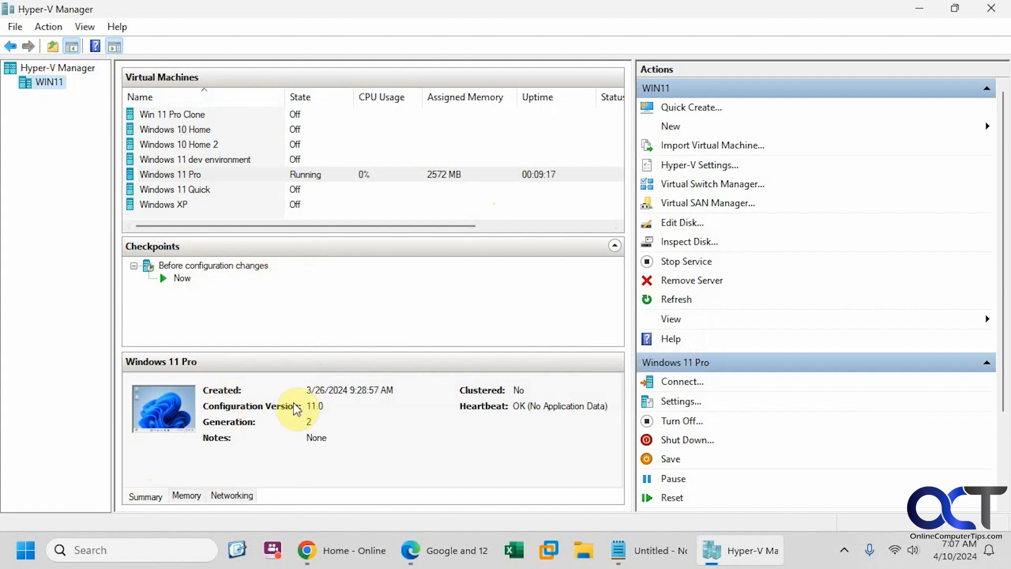
Review the Windows 11 Pro virtual machine's memory, networking and summary details, and the commands available for it
click(187, 495)
click(230, 497)
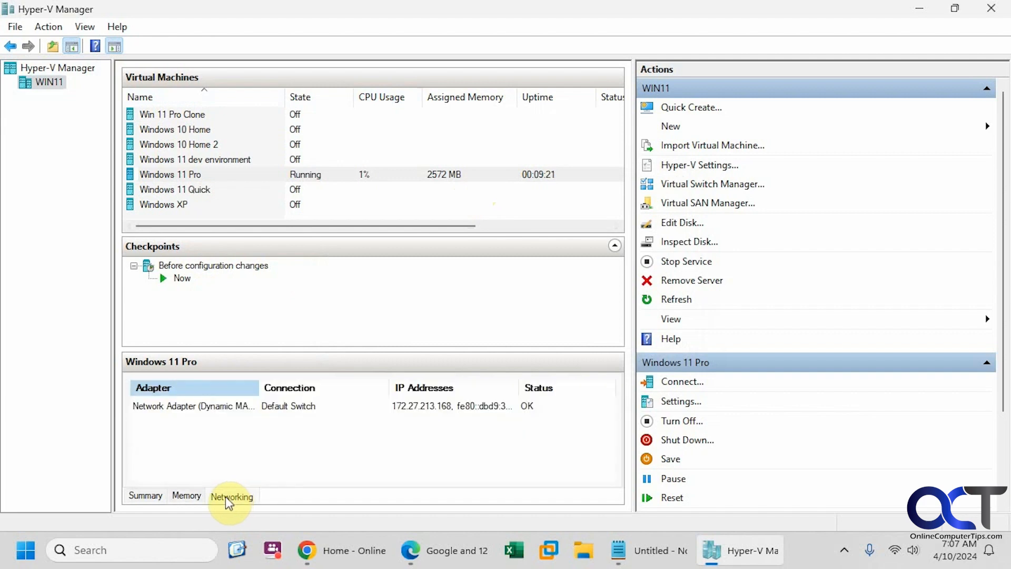
click(147, 497)
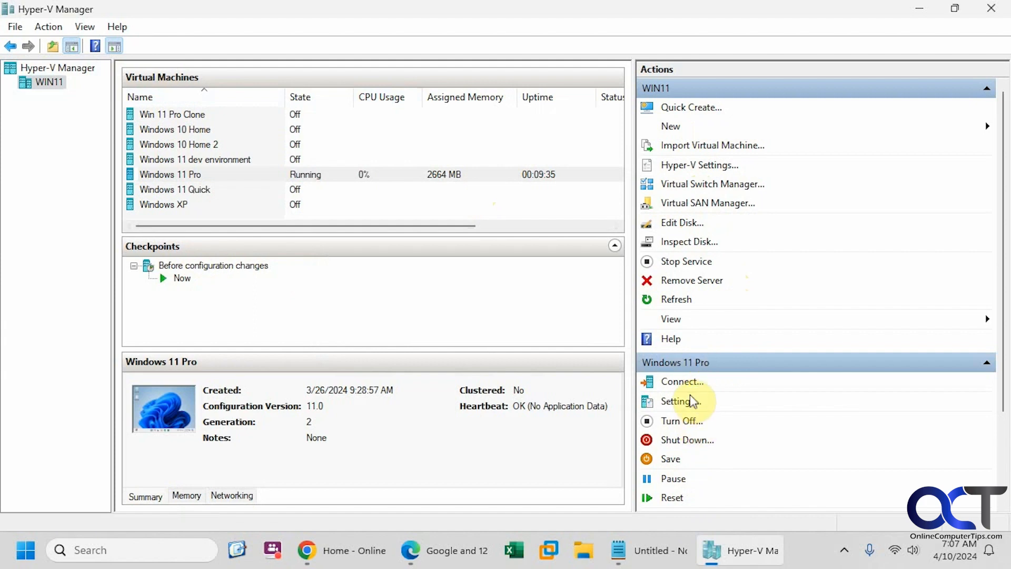
right_click(197, 174)
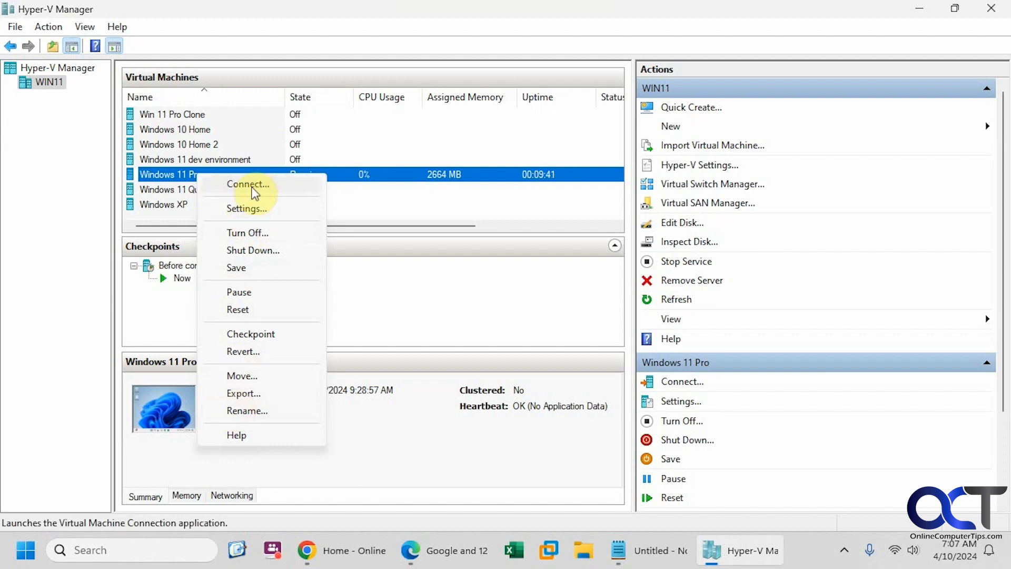
click(90, 198)
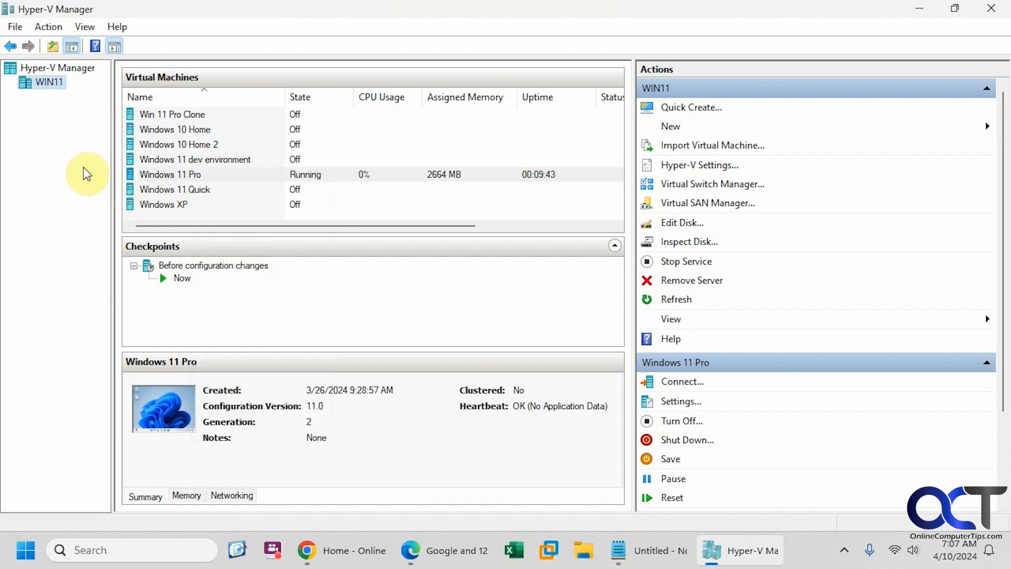
Open the Hyper-V settings for WIN11 and review the server settings, from default storage folders and NUMA spanning to storage migrations and enhanced session mode policy
right_click(51, 86)
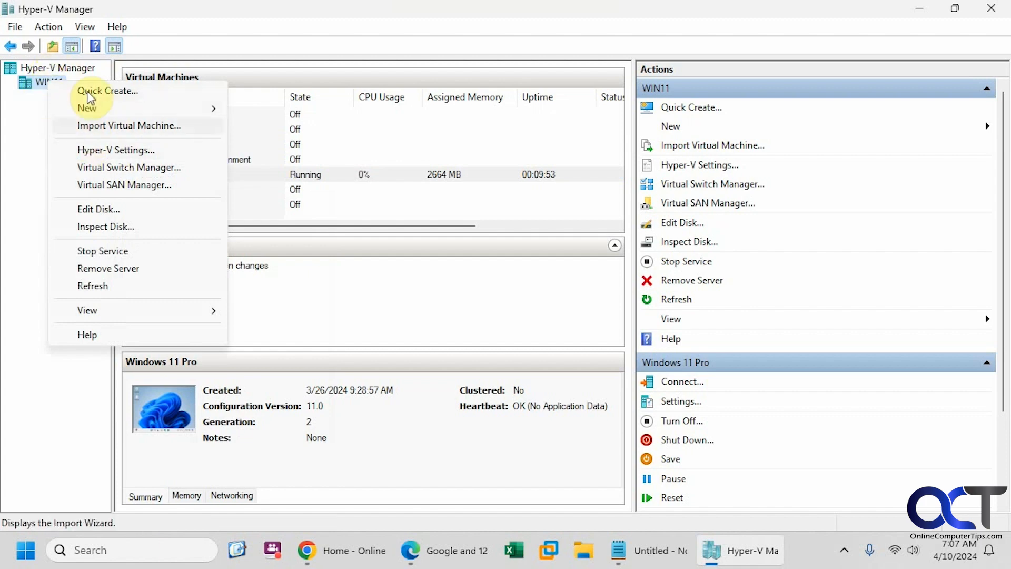
click(94, 151)
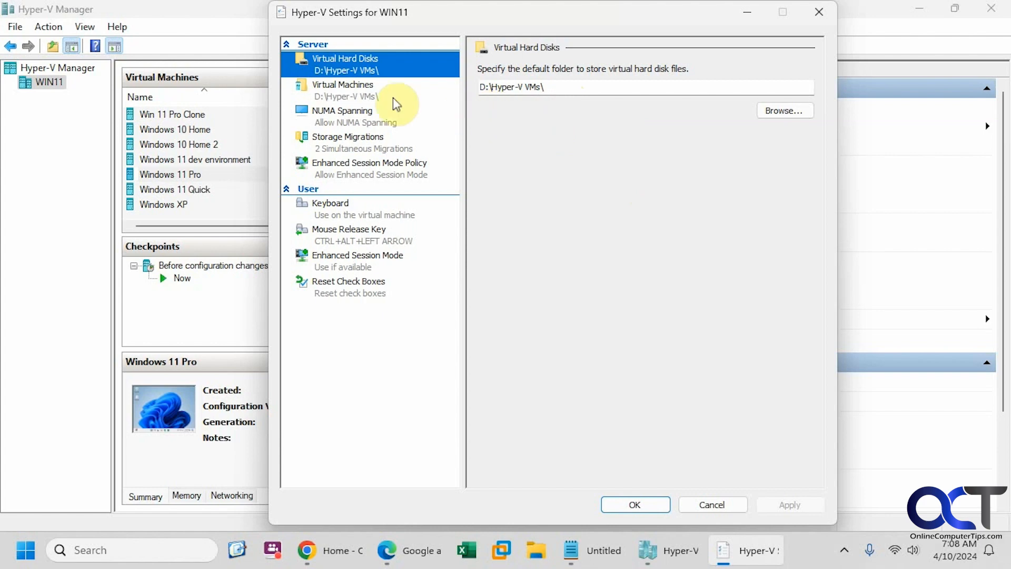
click(379, 94)
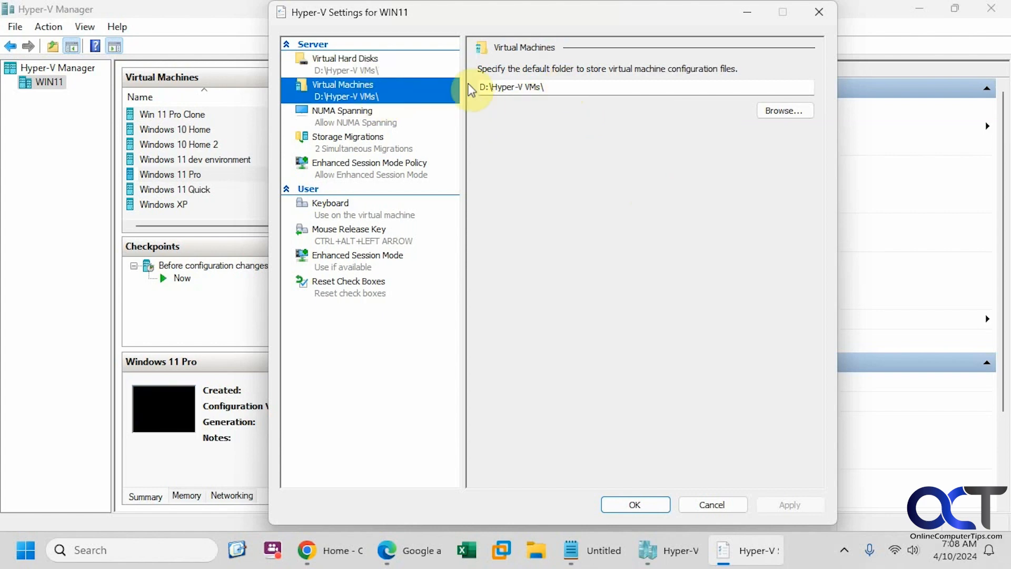
click(373, 64)
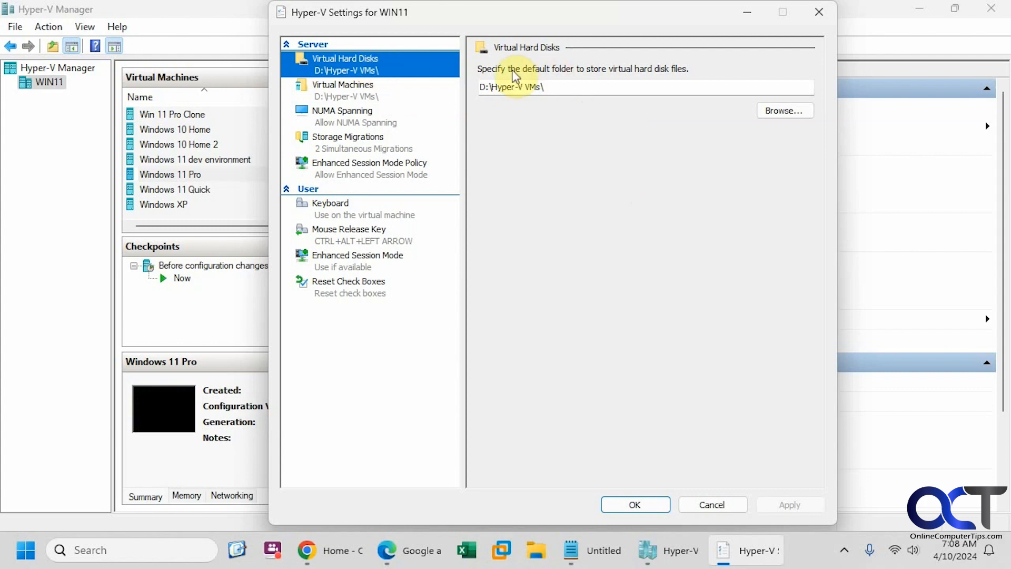
click(398, 85)
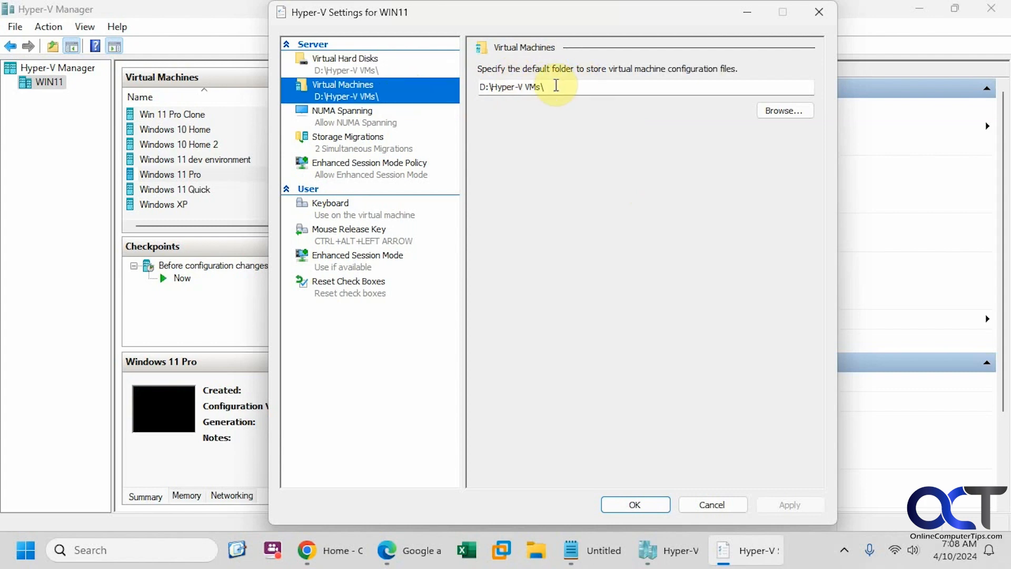
click(368, 115)
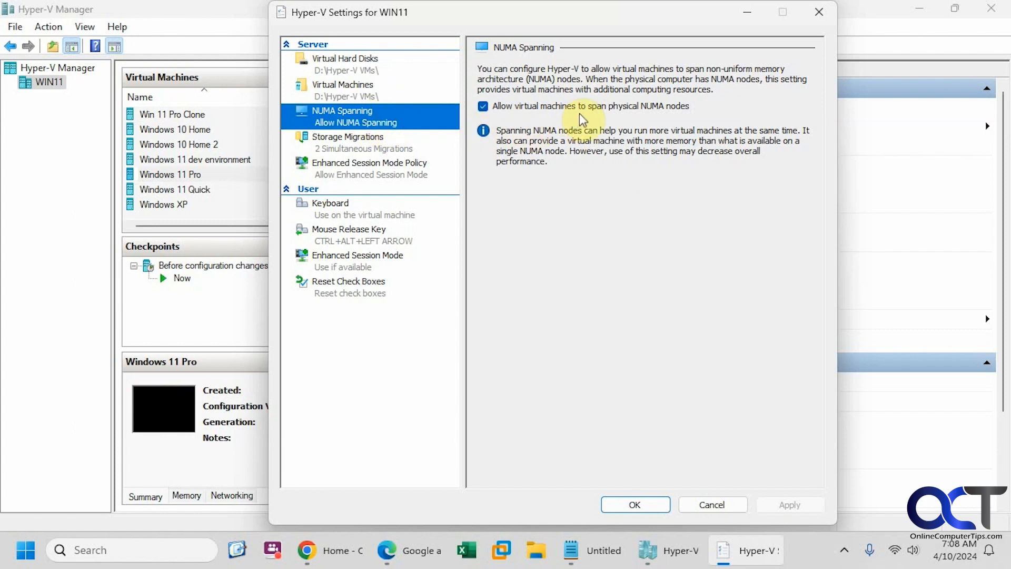
click(394, 138)
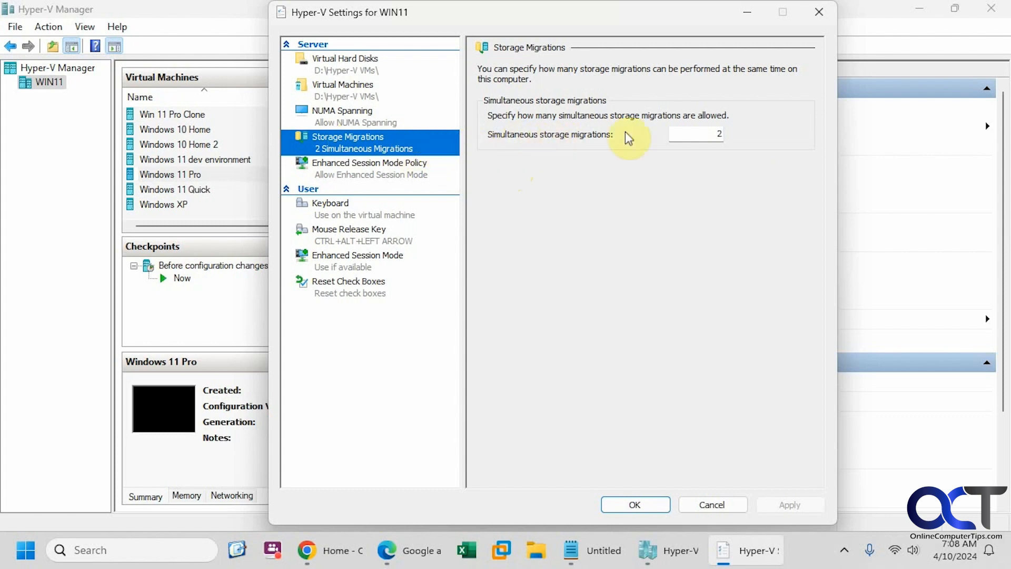
click(417, 167)
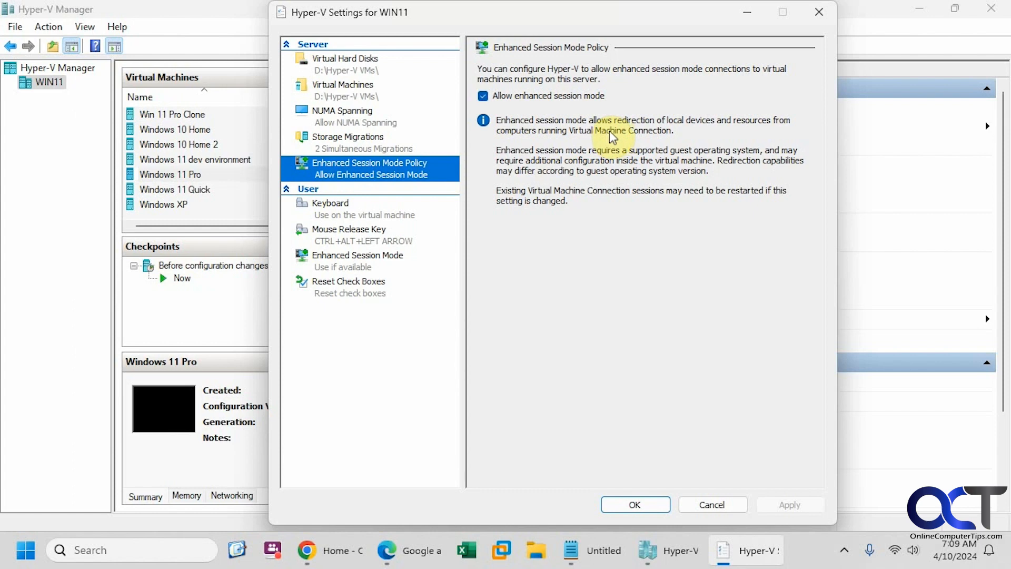
Review the host's user settings for keyboard, mouse release key options, enhanced session mode and check box reset, then close without changes
click(362, 208)
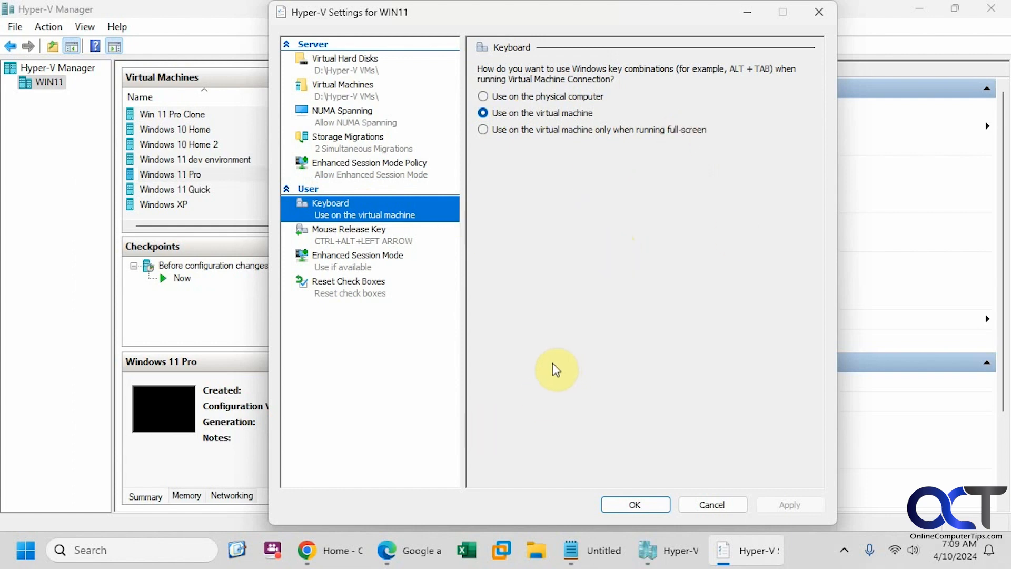
click(366, 245)
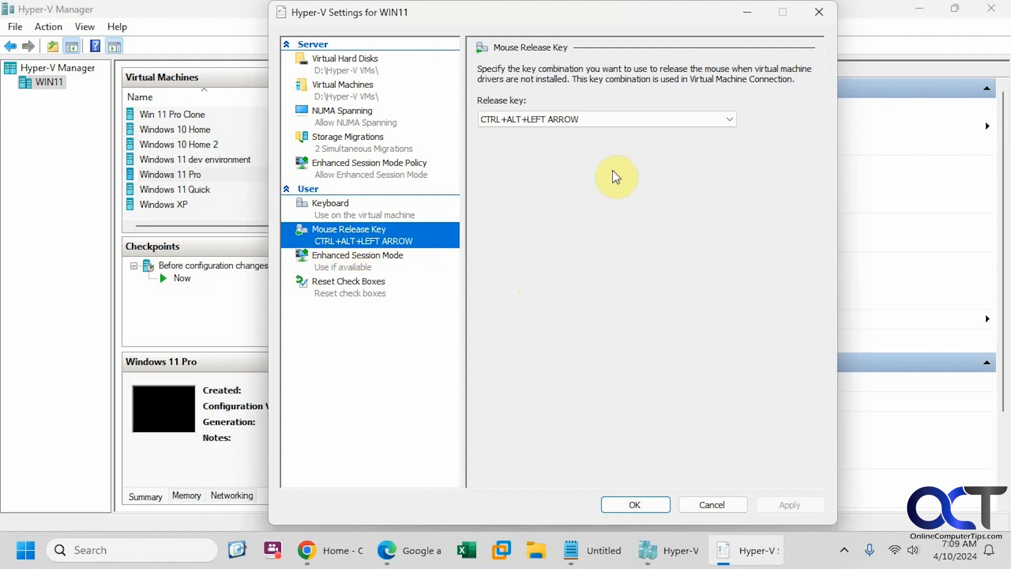
click(669, 120)
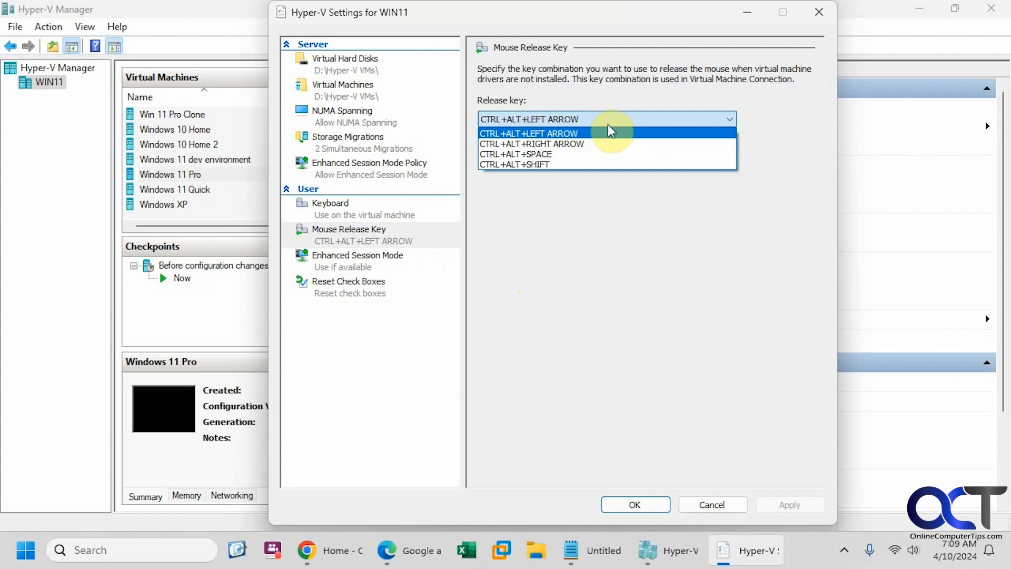
click(609, 129)
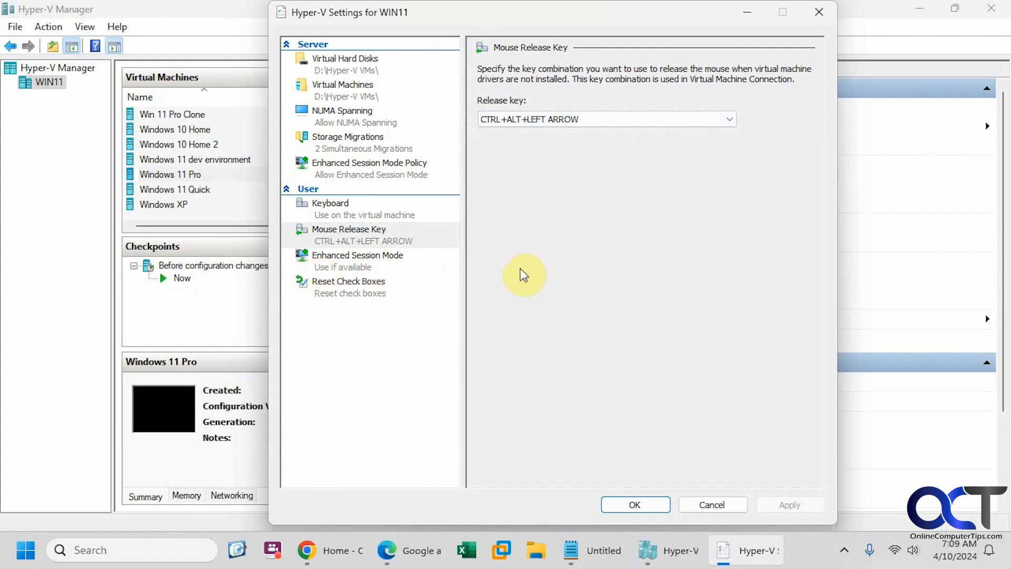
click(400, 263)
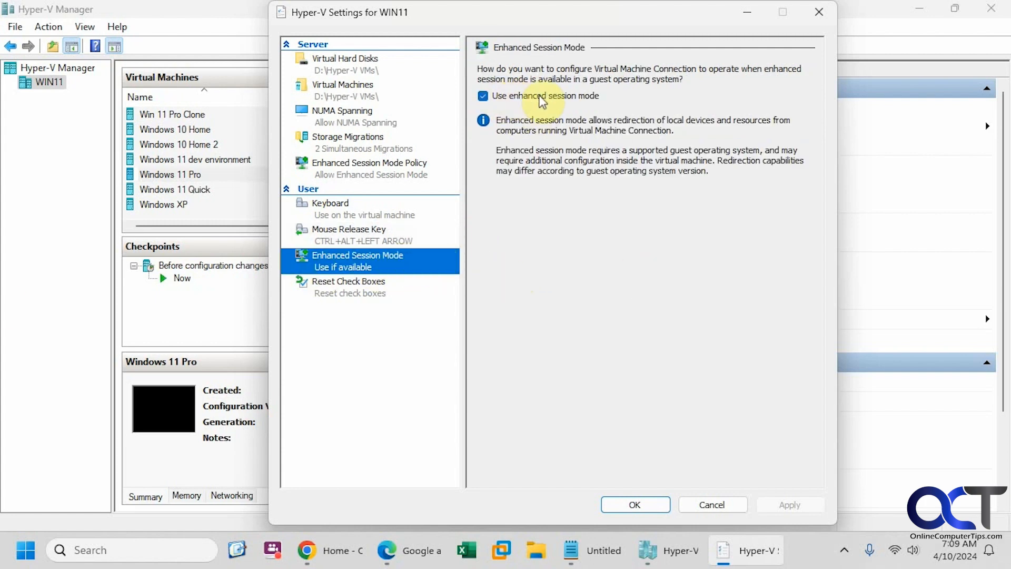
click(387, 291)
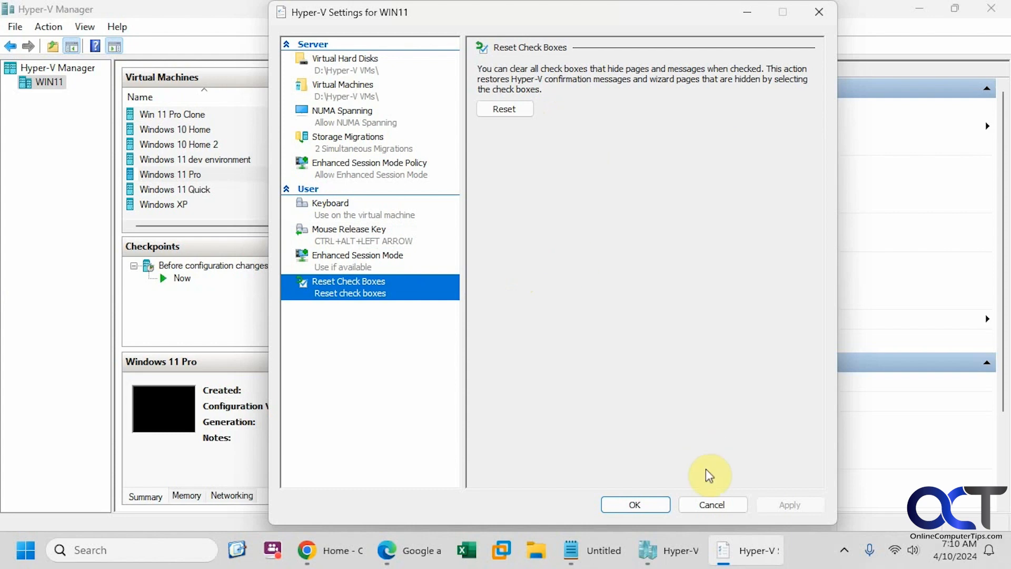
click(711, 503)
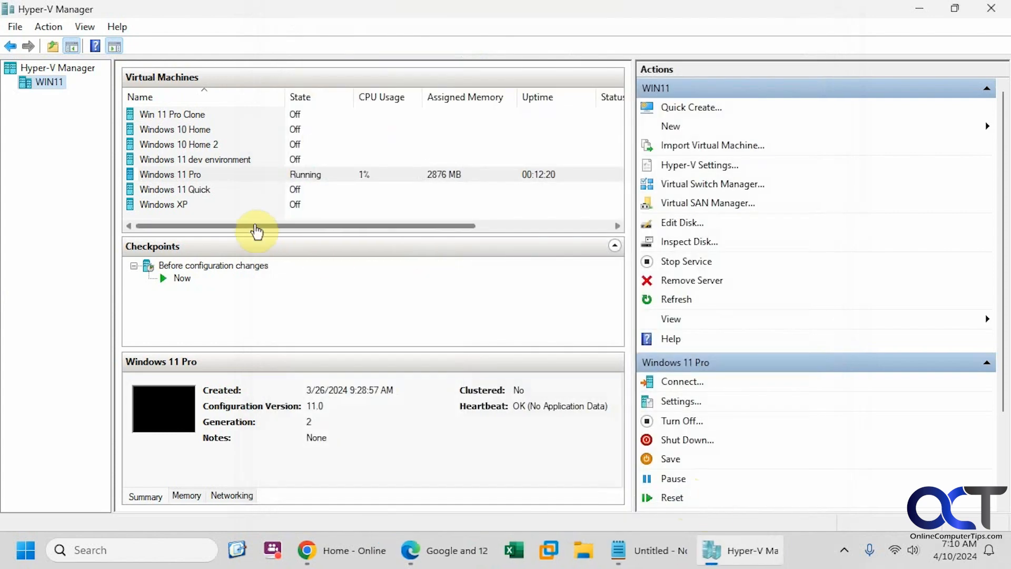
Open the Windows 11 Pro virtual machine's settings and examine its add hardware, firmware, security, memory and processor options
right_click(188, 174)
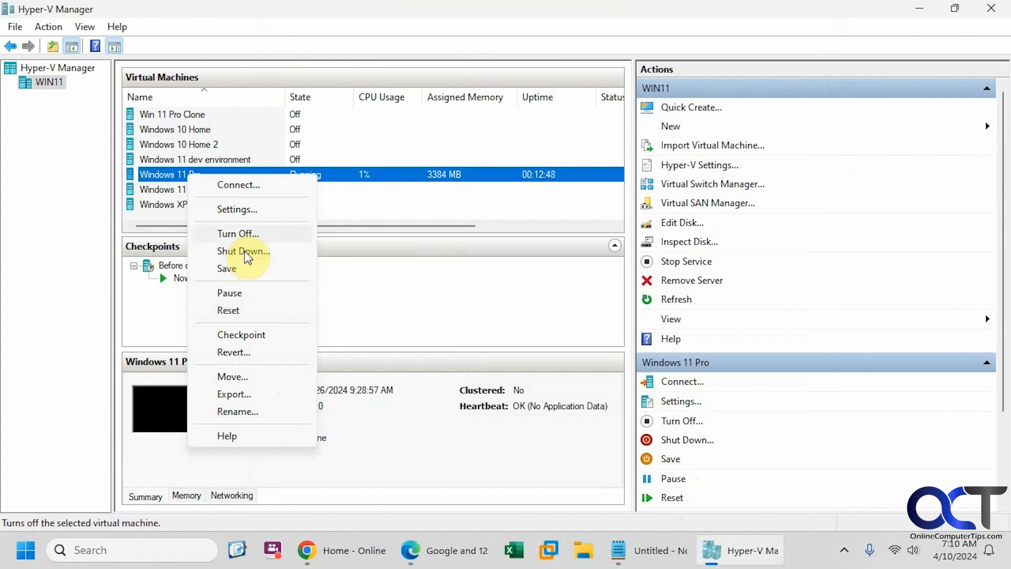
click(248, 209)
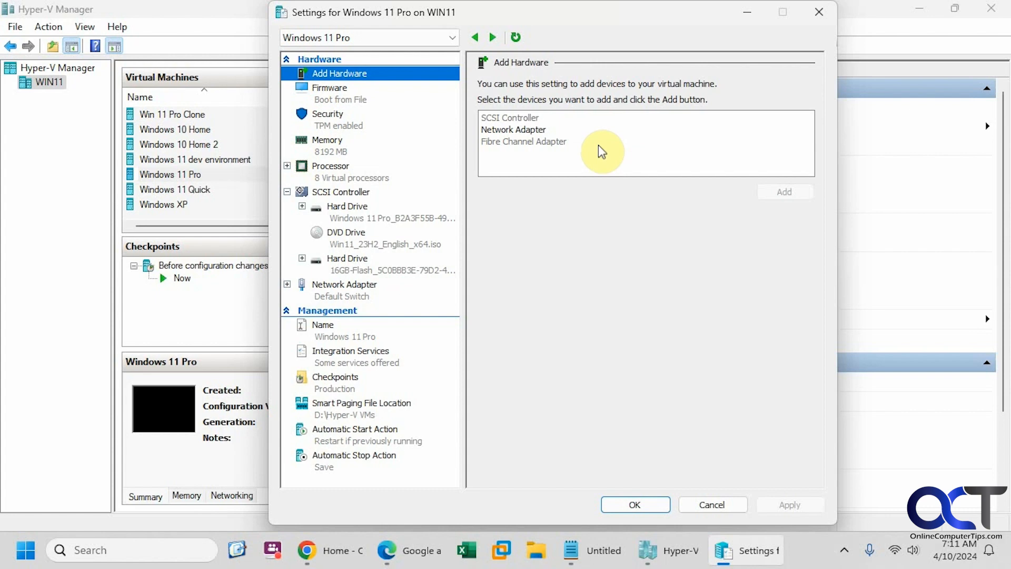
click(357, 100)
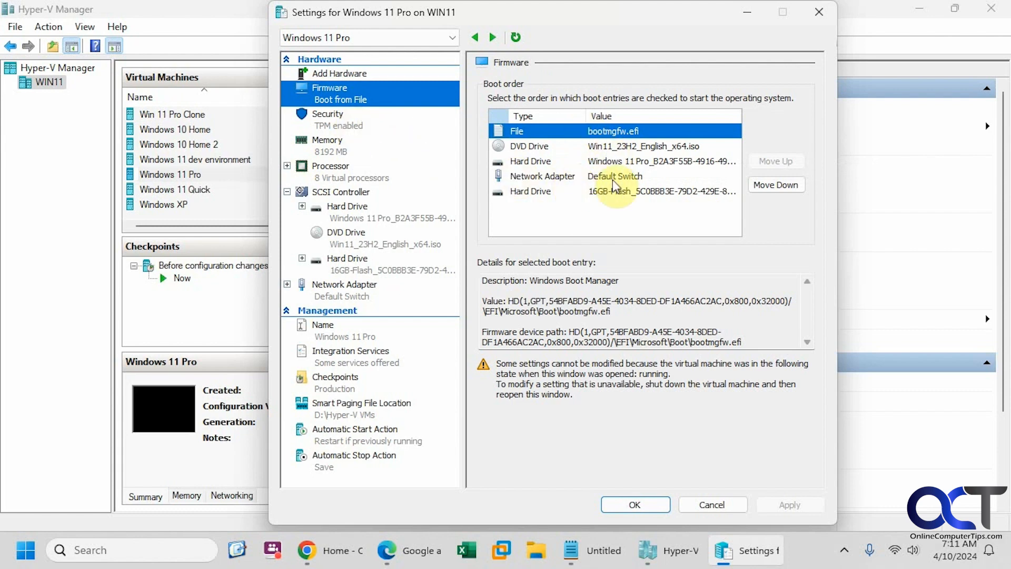
click(360, 121)
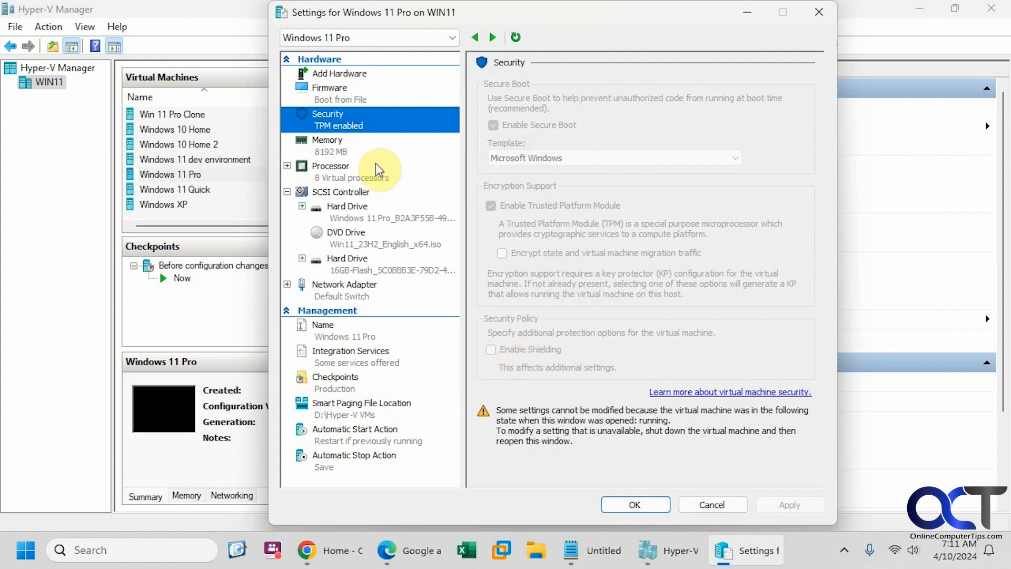
click(347, 153)
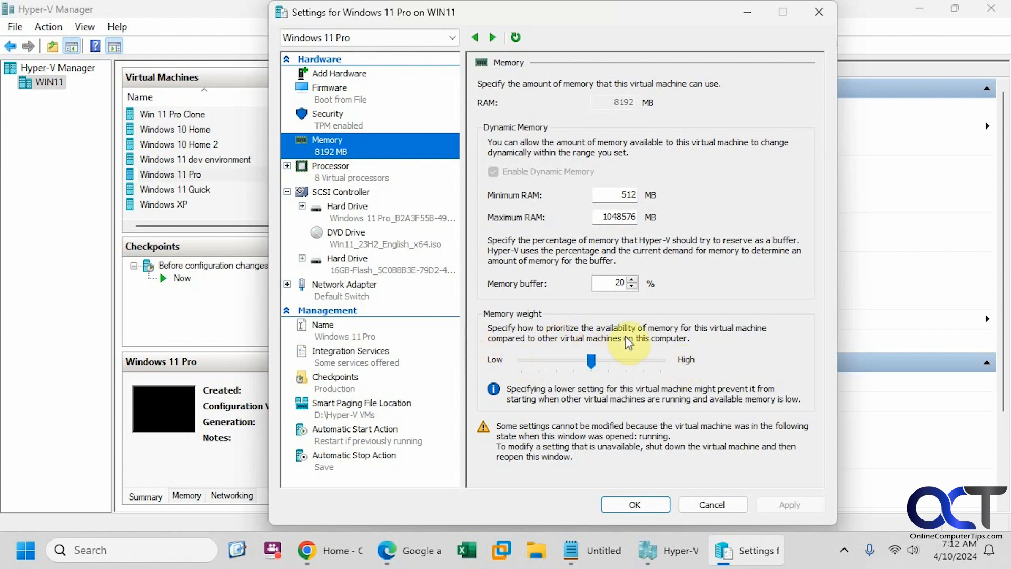
click(352, 175)
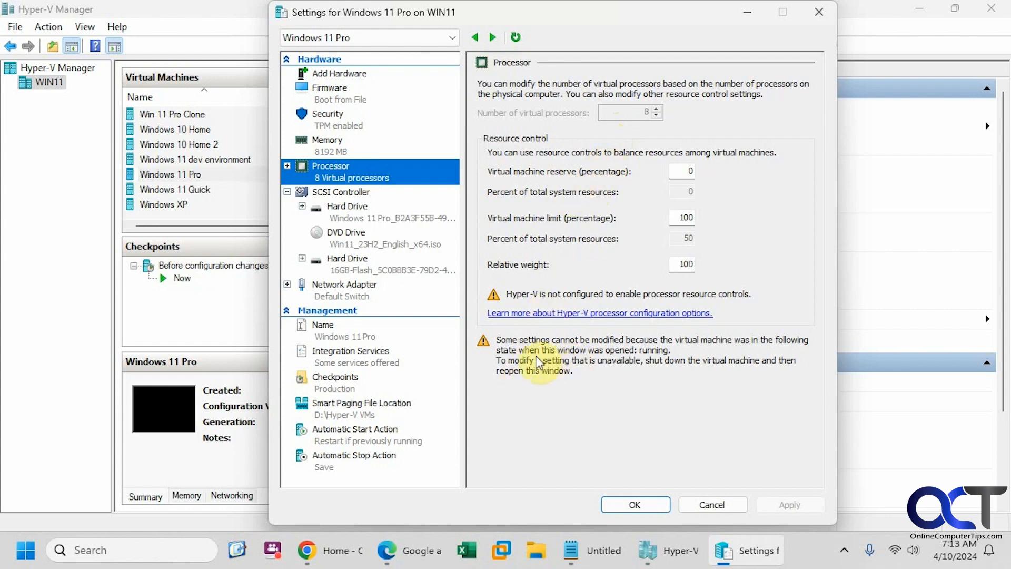
Examine the Windows 11 Pro virtual machine's SCSI controller, both attached hard drives and the DVD drive settings
click(355, 194)
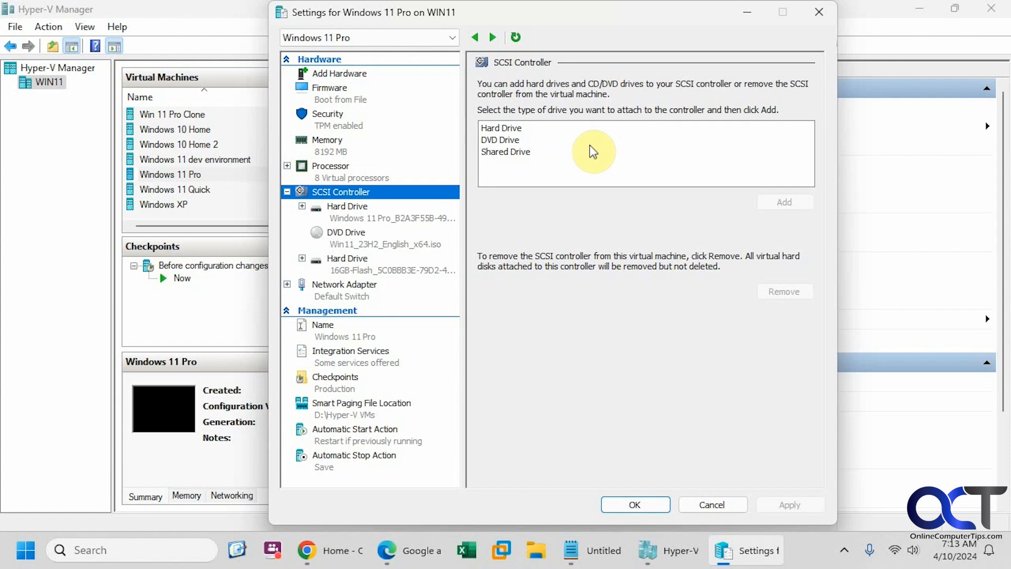
click(388, 212)
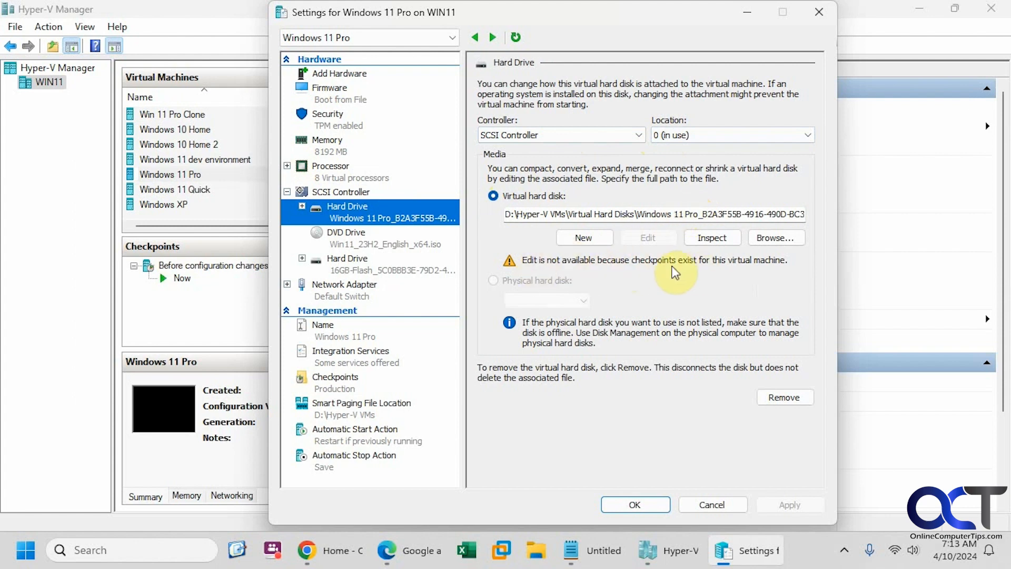
click(394, 243)
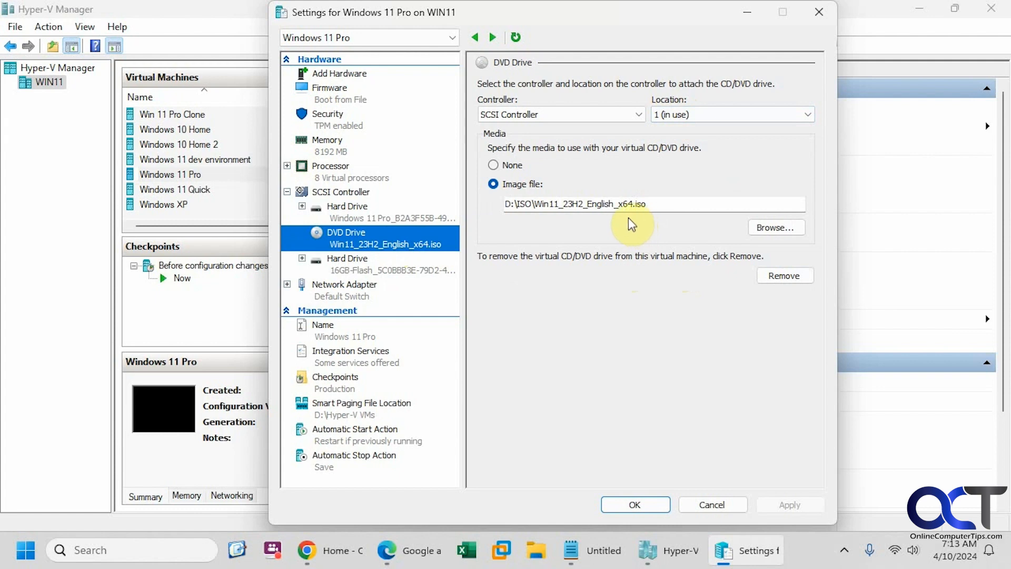
click(396, 266)
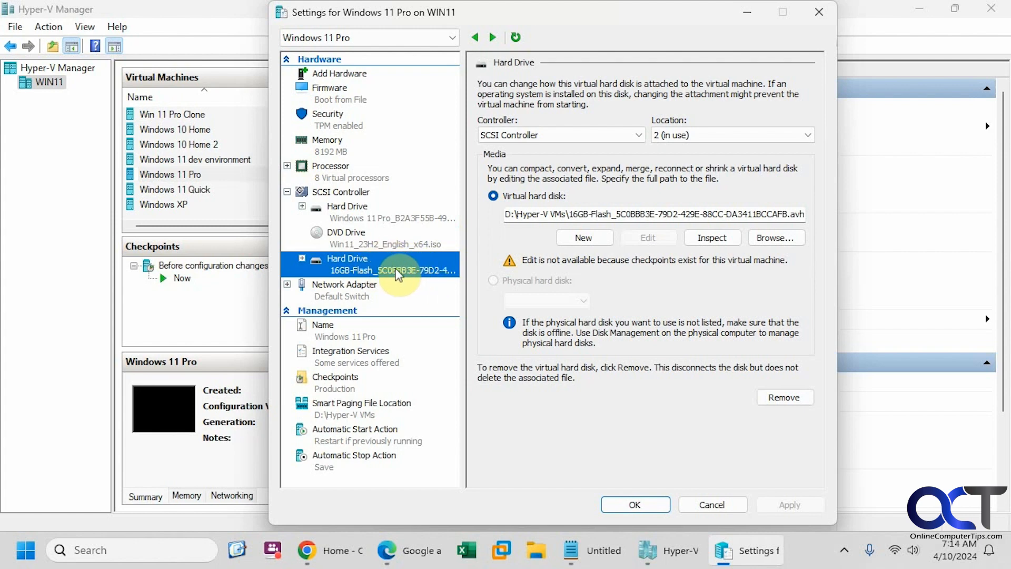
Review the virtual machine's network adapter settings and the available virtual switches, keeping Default Switch selected
click(369, 287)
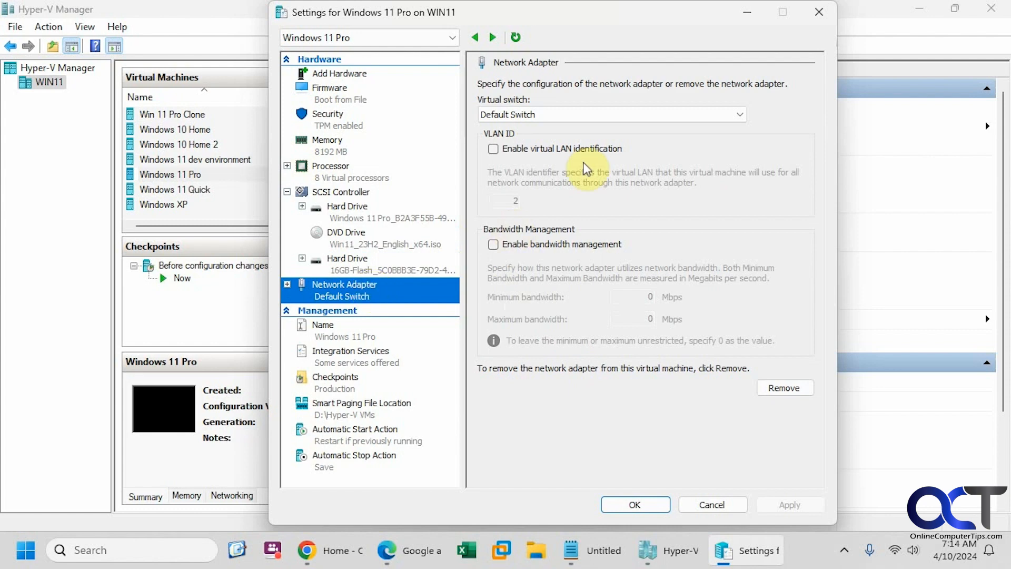
click(604, 116)
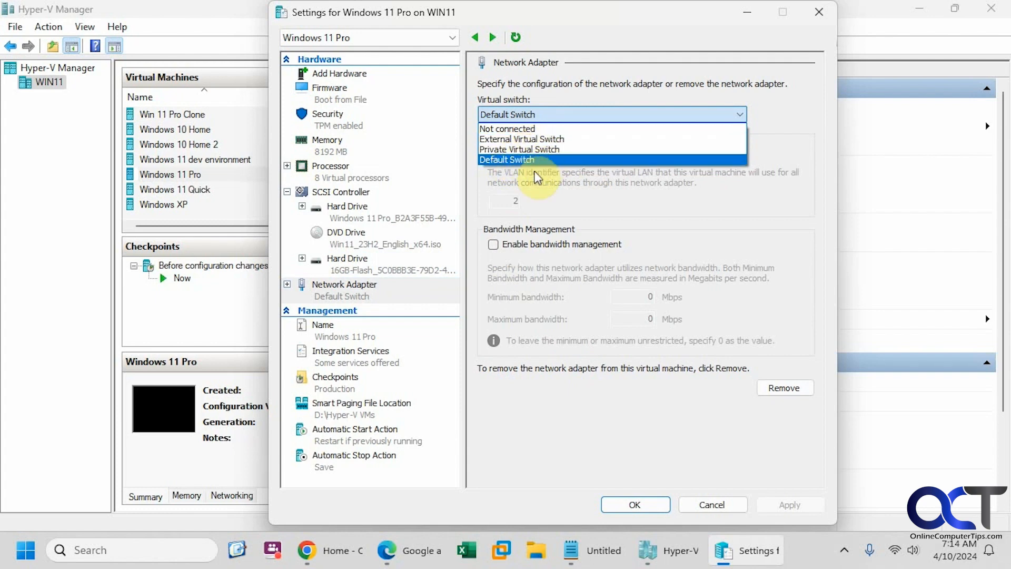
click(580, 201)
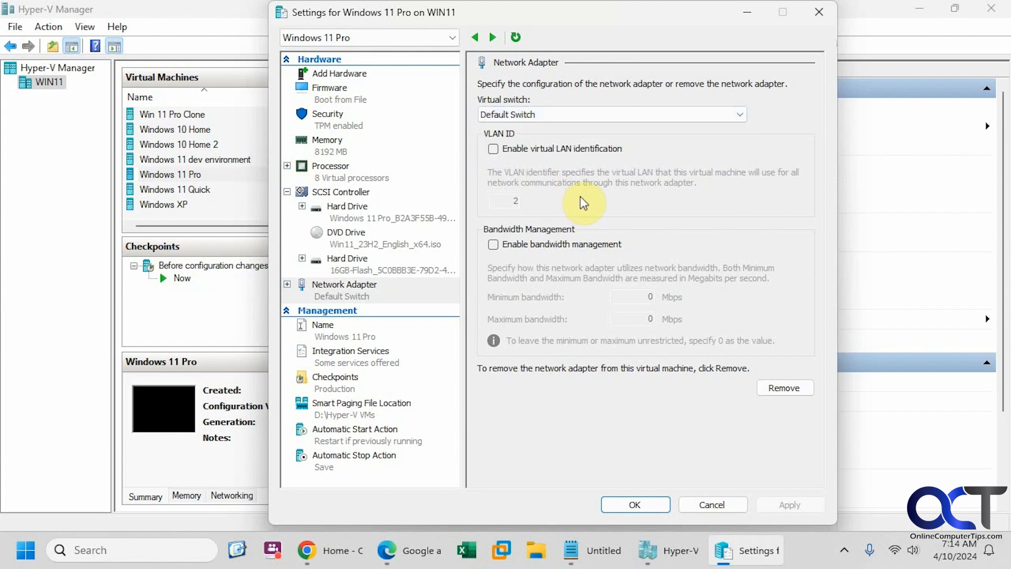
Review the virtual machine's management settings, from name and integration services to checkpoints, smart paging and automatic start and stop actions, and close without changes
click(360, 335)
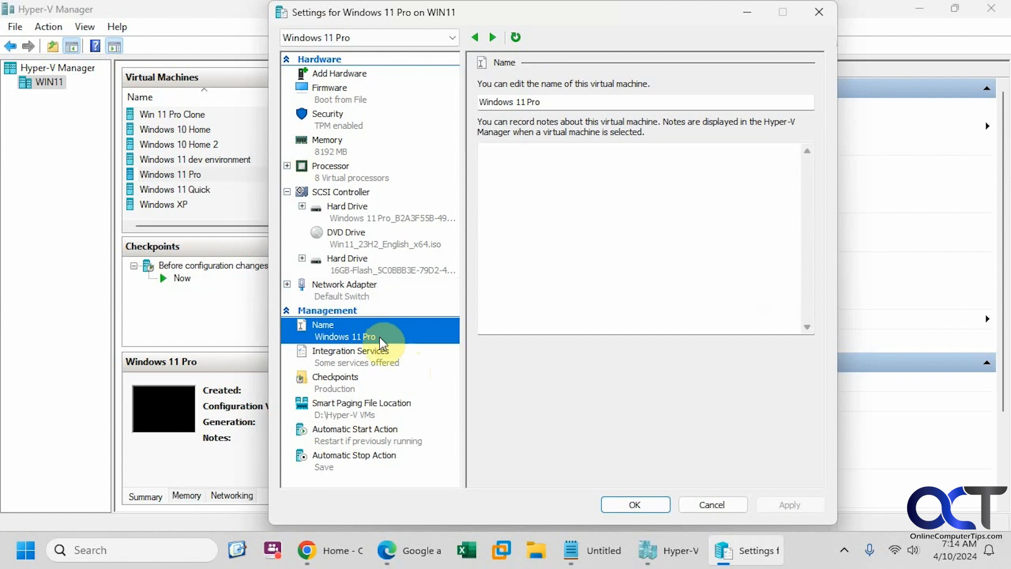
click(377, 357)
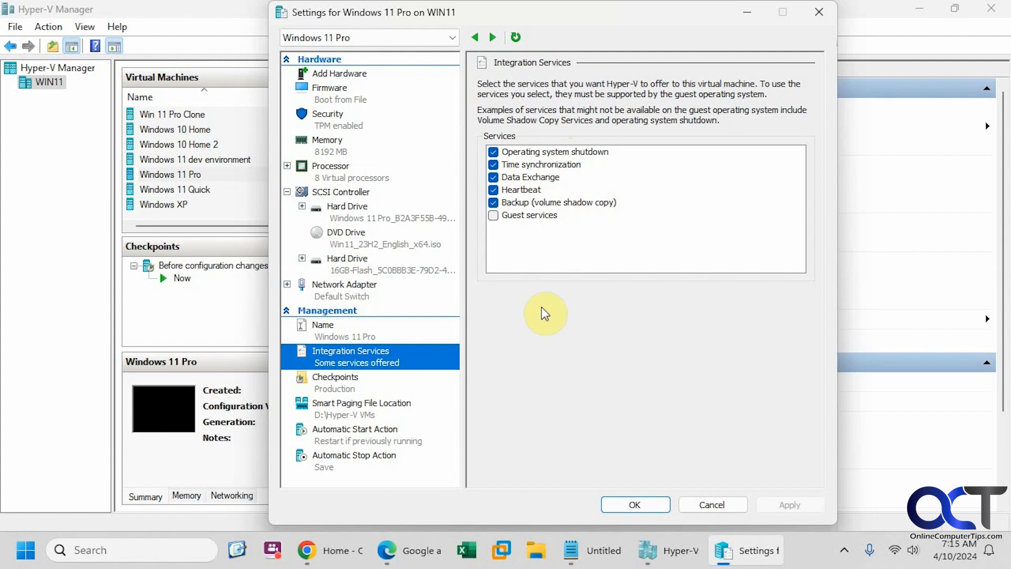
click(364, 384)
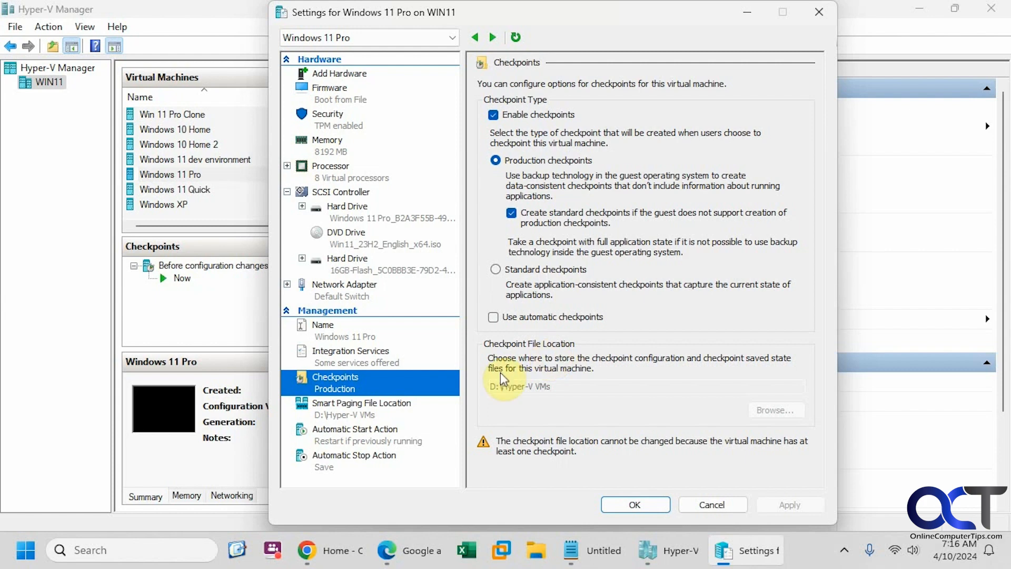
click(396, 403)
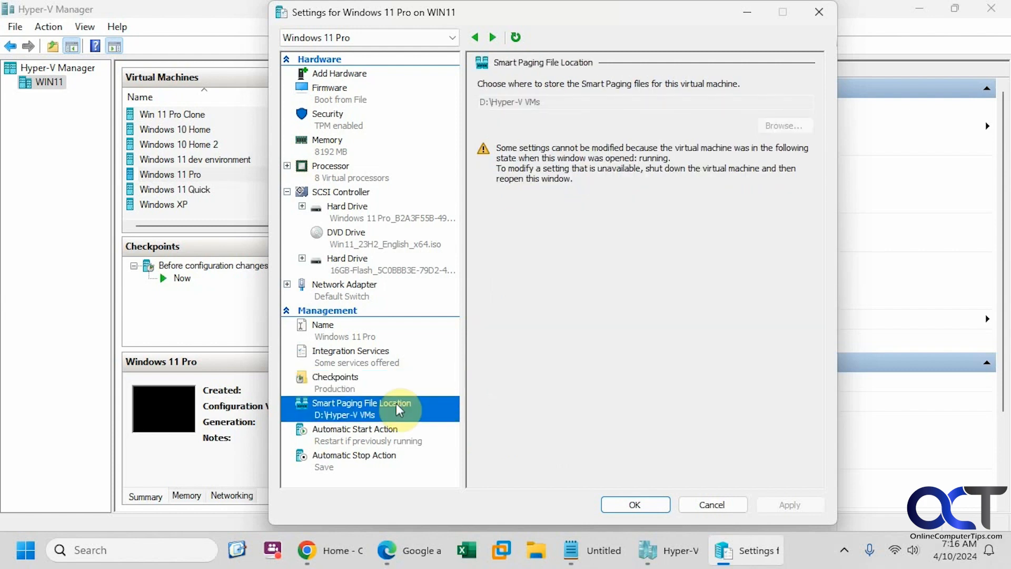
click(377, 430)
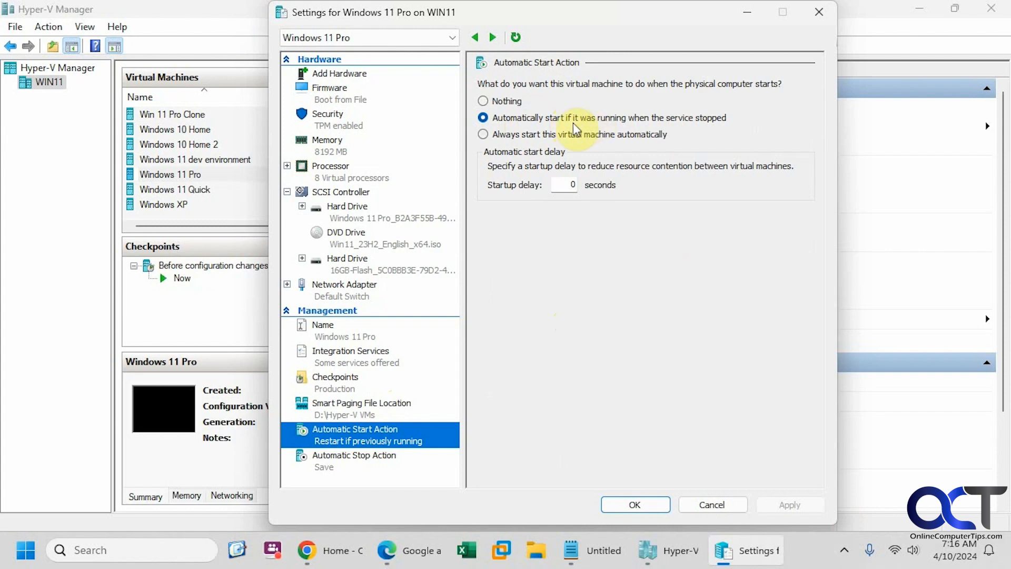
click(394, 456)
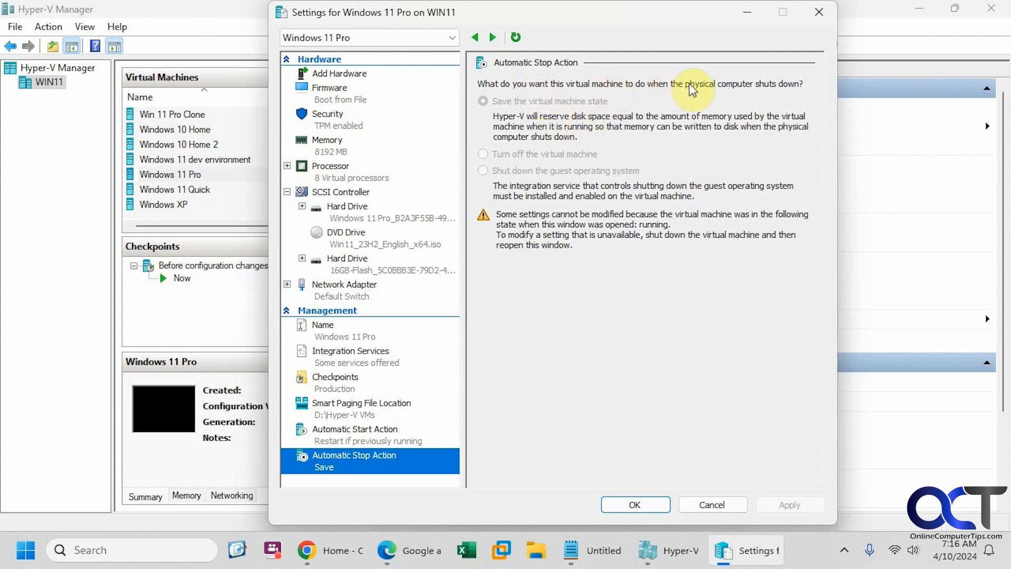
click(715, 505)
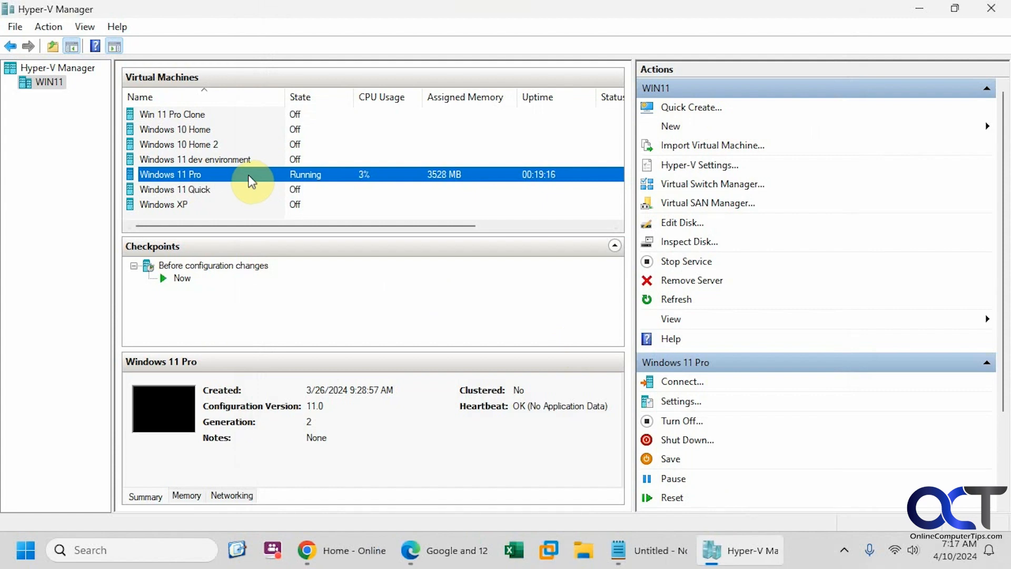
Open the connection window of the Windows 10 Home virtual machine, look at its start option and close it
click(201, 129)
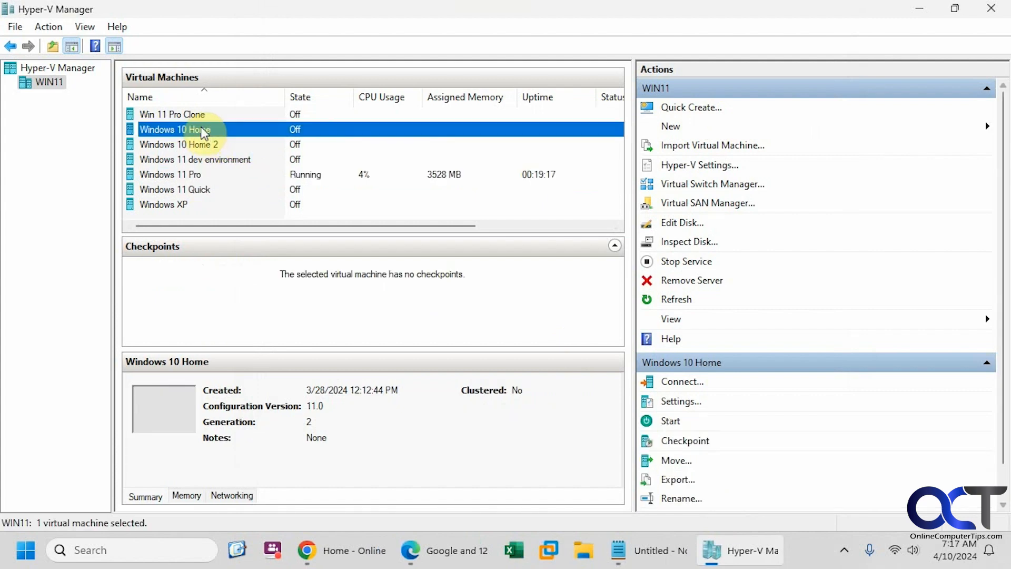
double_click(199, 130)
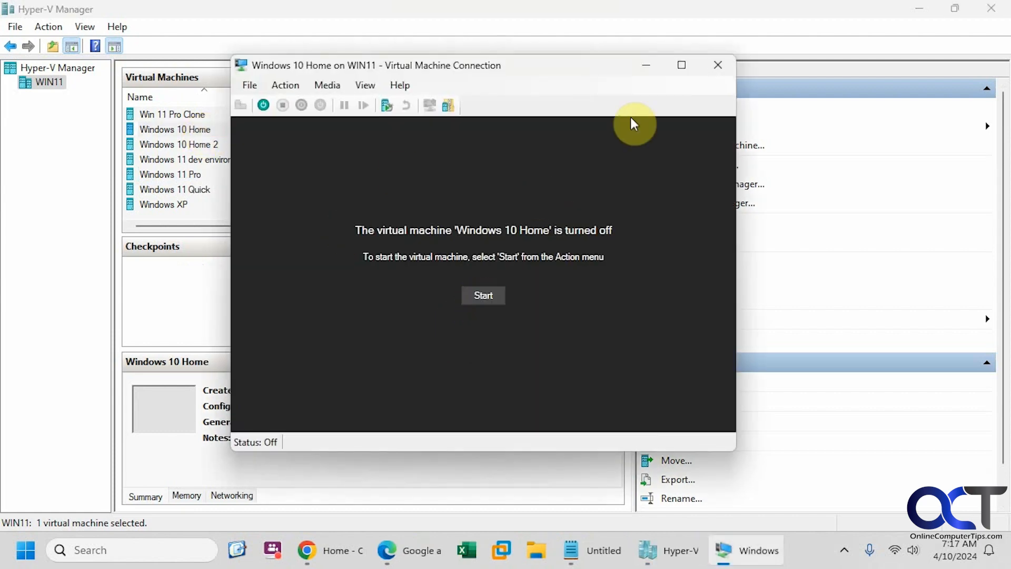
click(718, 65)
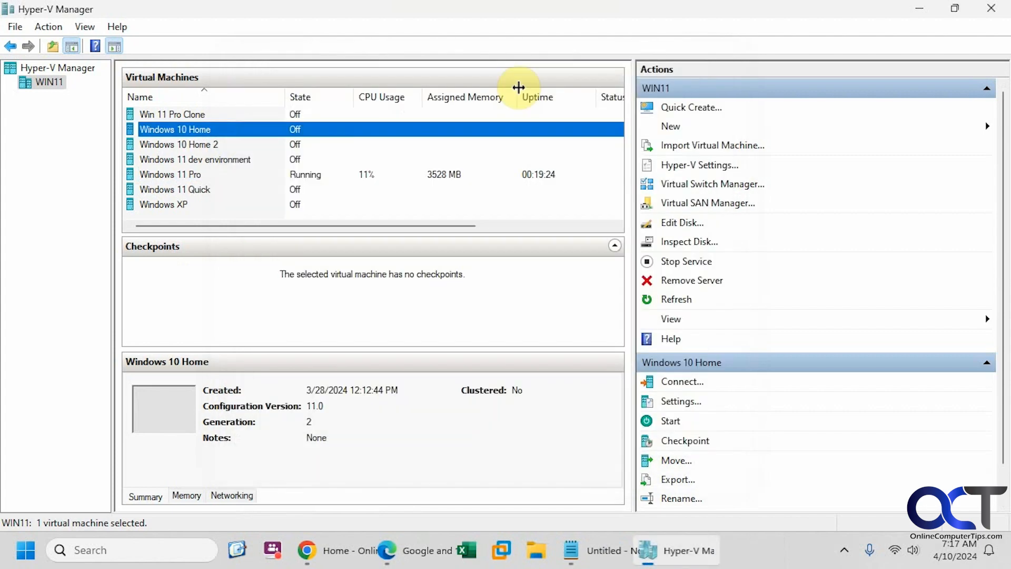
Connect to the Windows 11 Pro virtual machine, dismissing the display configuration, and send it Ctrl+Alt+Delete, cancelling the guest's security screen
double_click(290, 174)
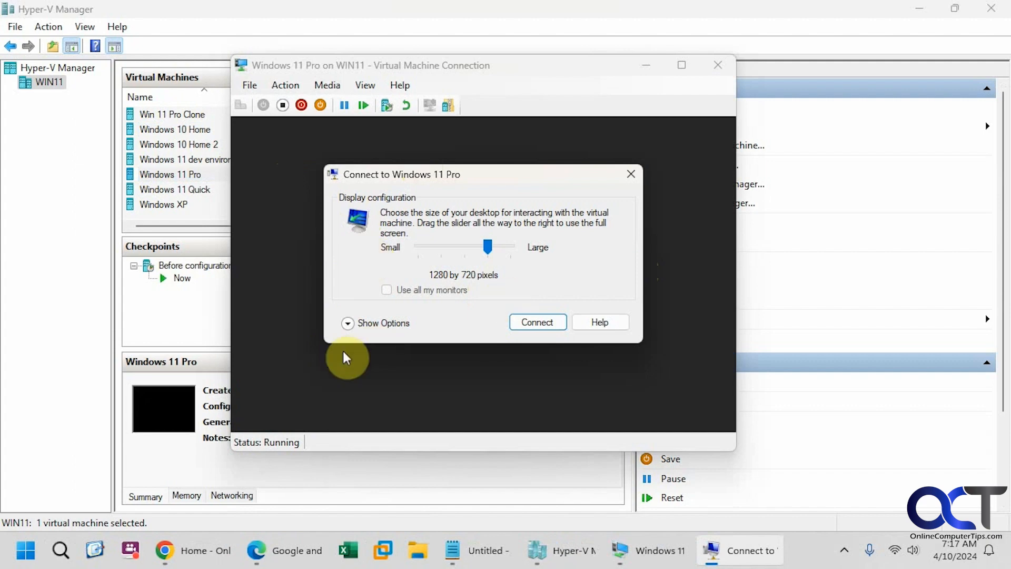
click(631, 174)
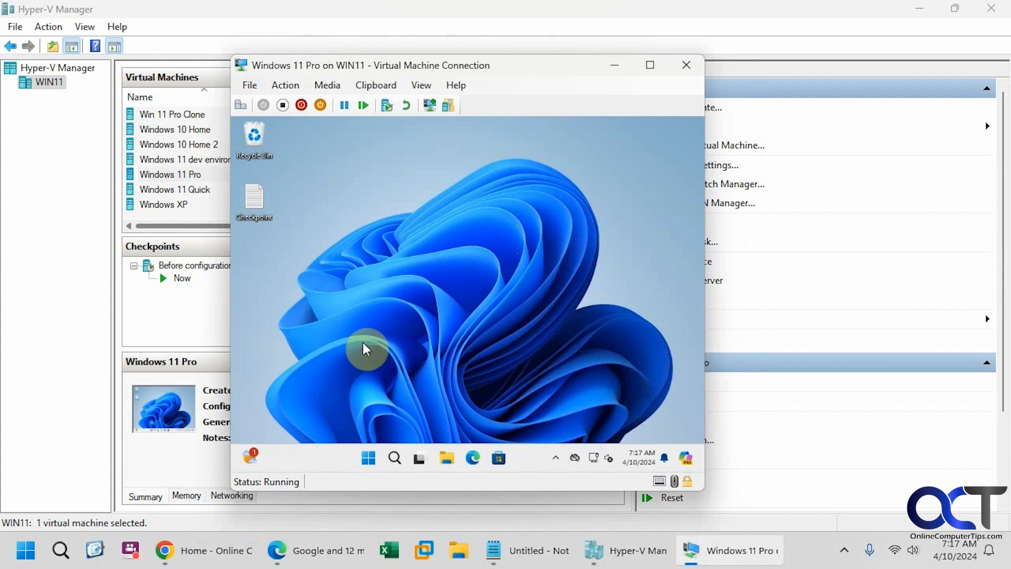
click(242, 104)
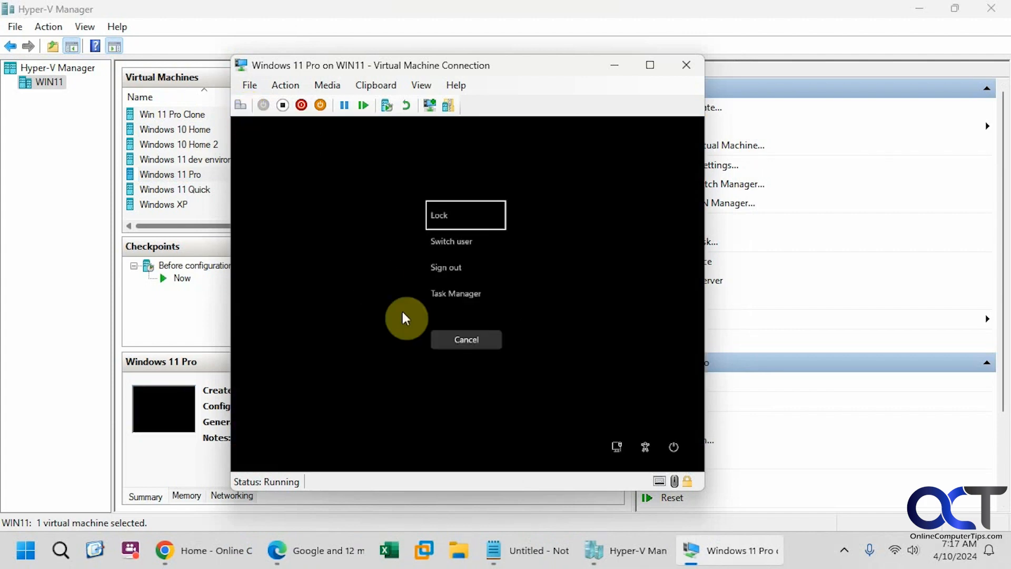
click(452, 341)
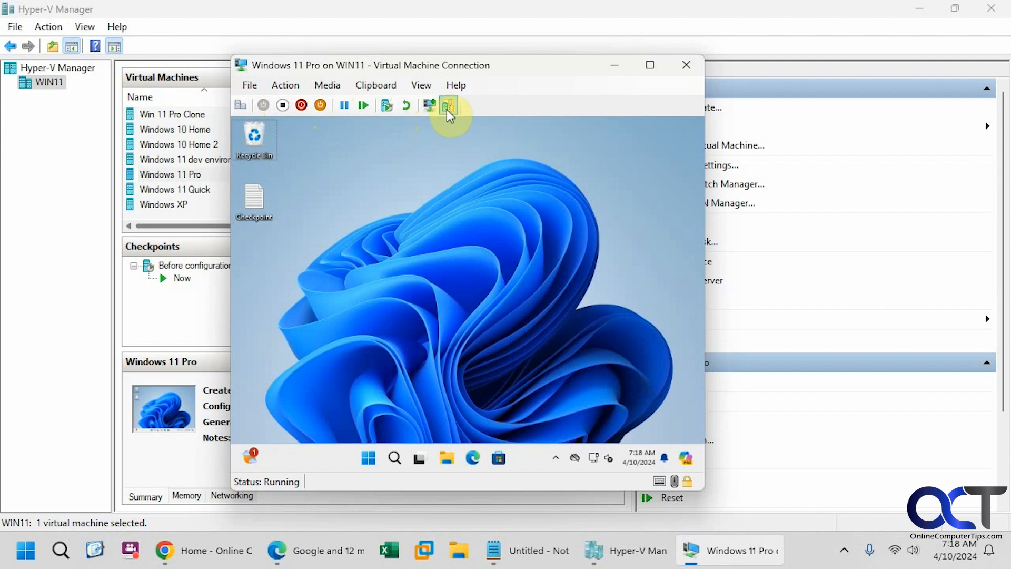
Review the connection window's file, action, media, clipboard and view commands for Windows 11 Pro, and close the window
click(252, 87)
mouse_move(285, 91)
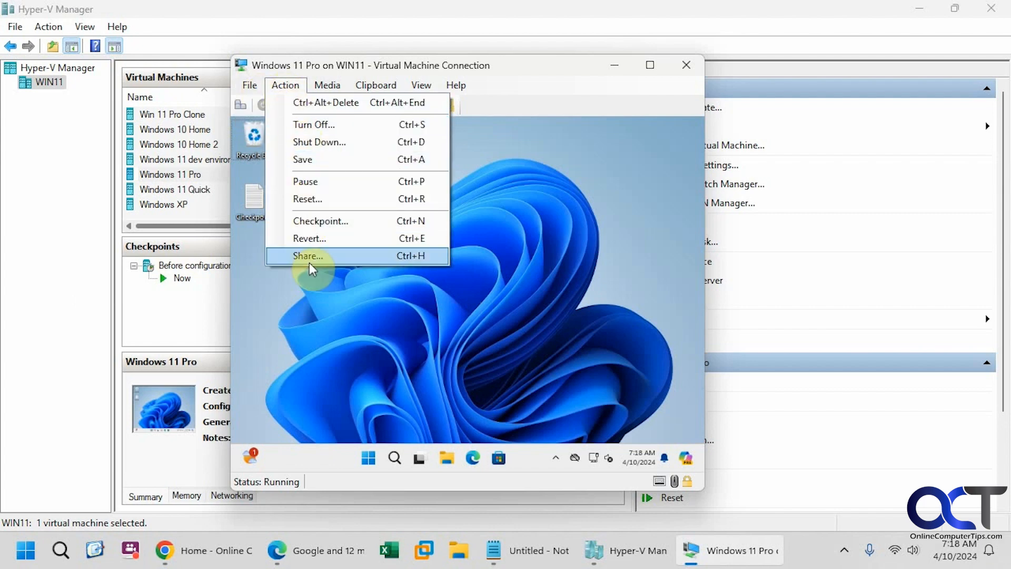
mouse_move(331, 89)
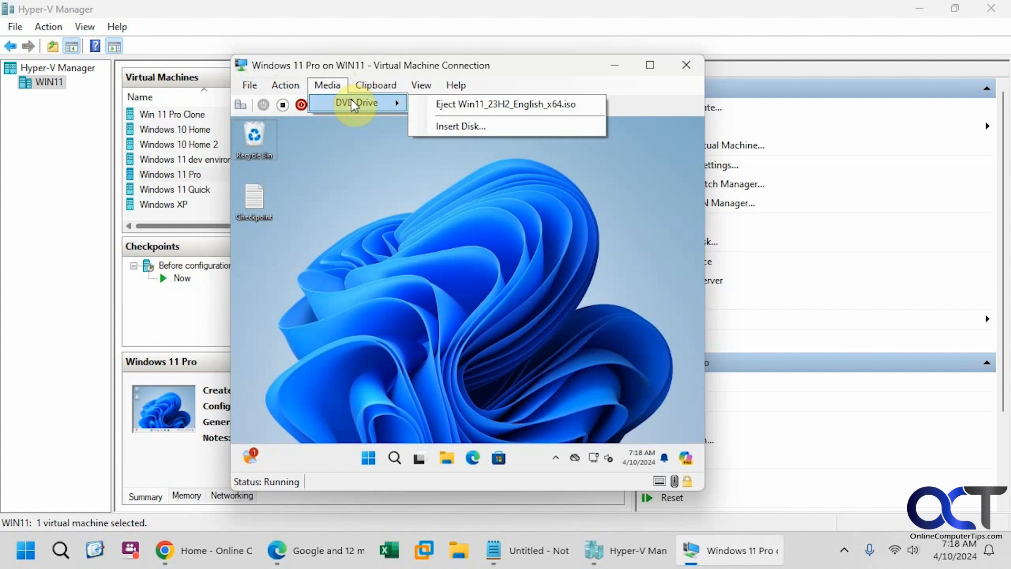
mouse_move(381, 86)
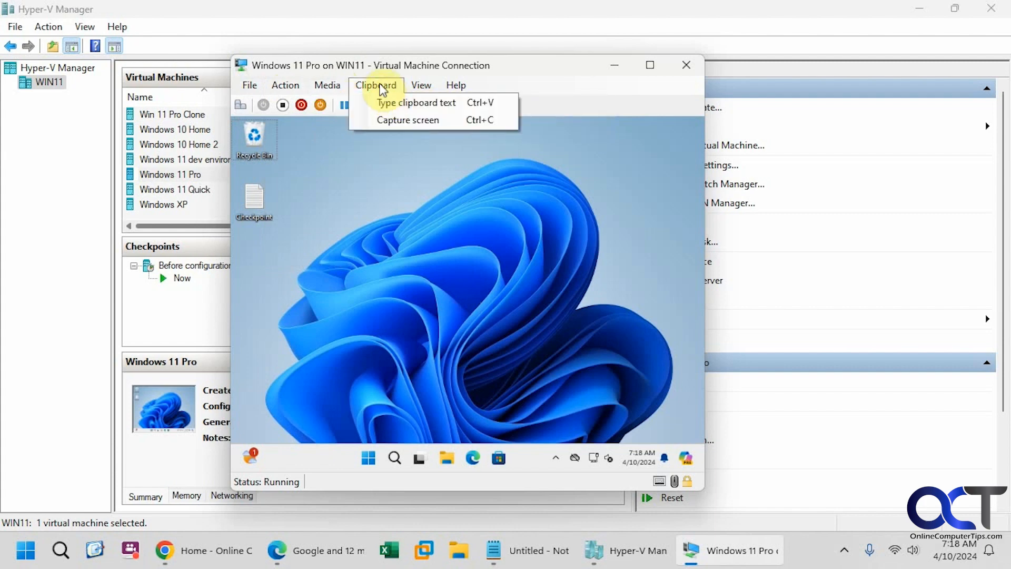
mouse_move(420, 87)
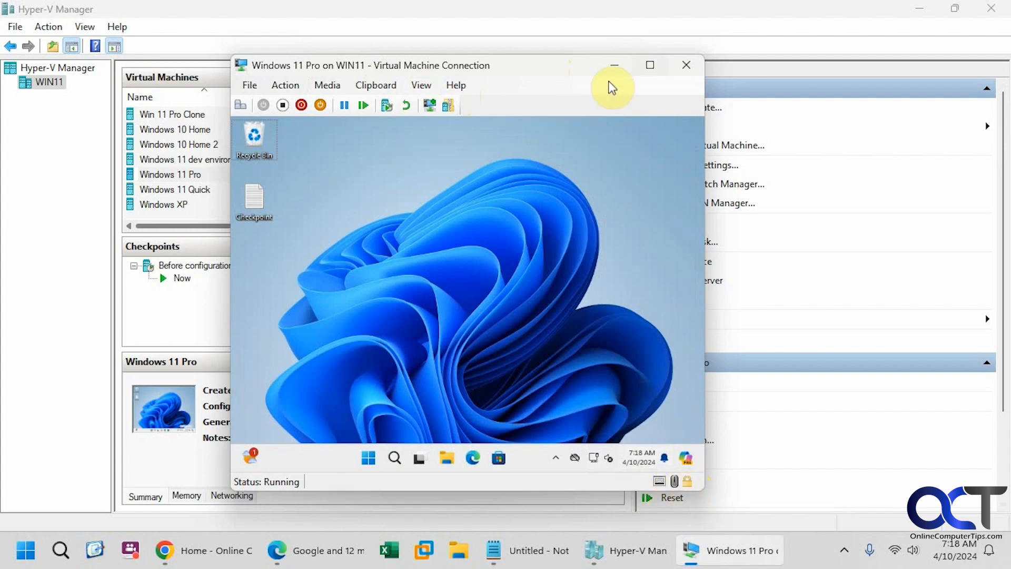
click(687, 69)
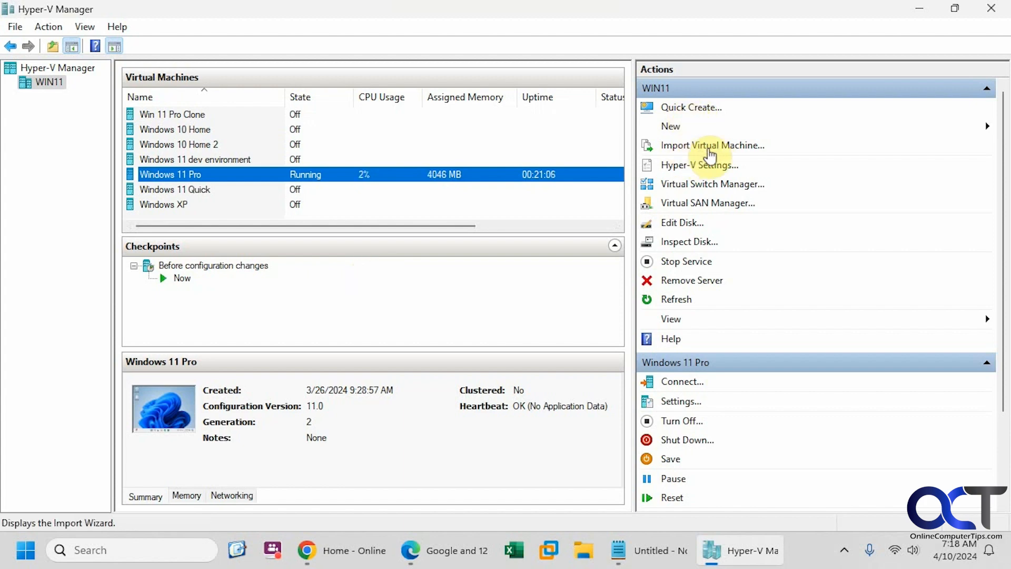
Open the Virtual Switch Manager for WIN11, review the default, private and external switches' properties, and close it without changes
click(689, 183)
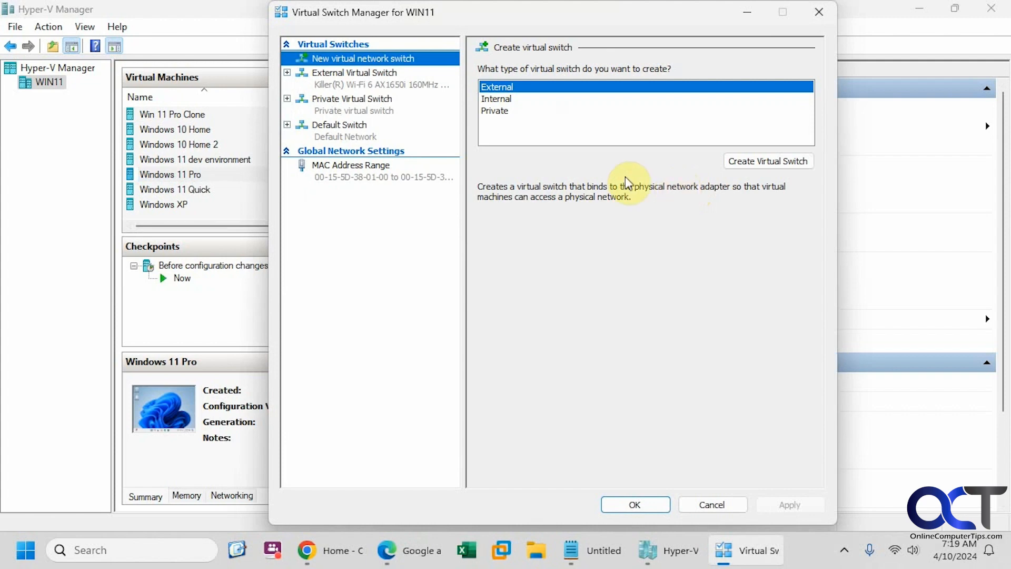
click(343, 126)
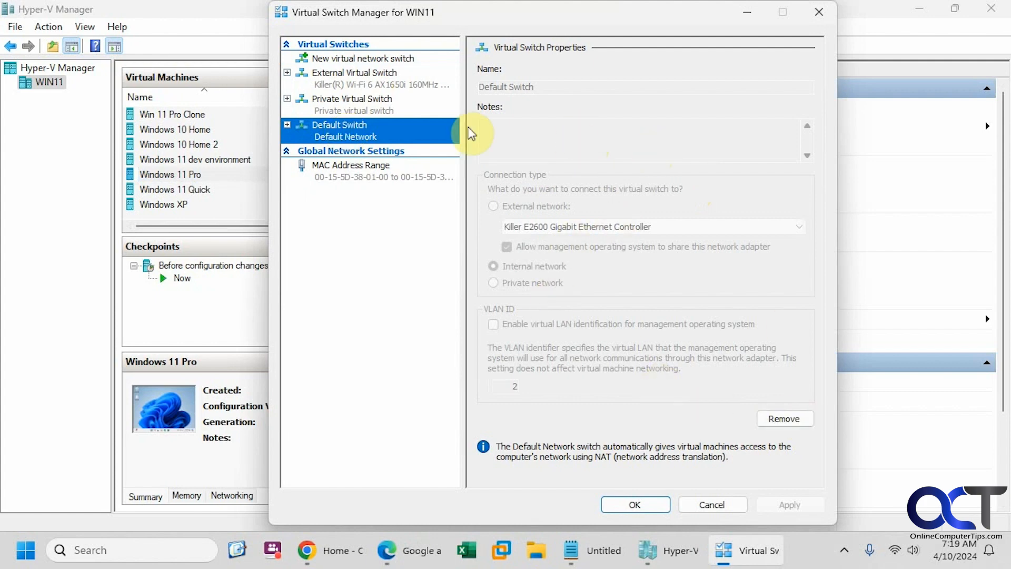
click(374, 108)
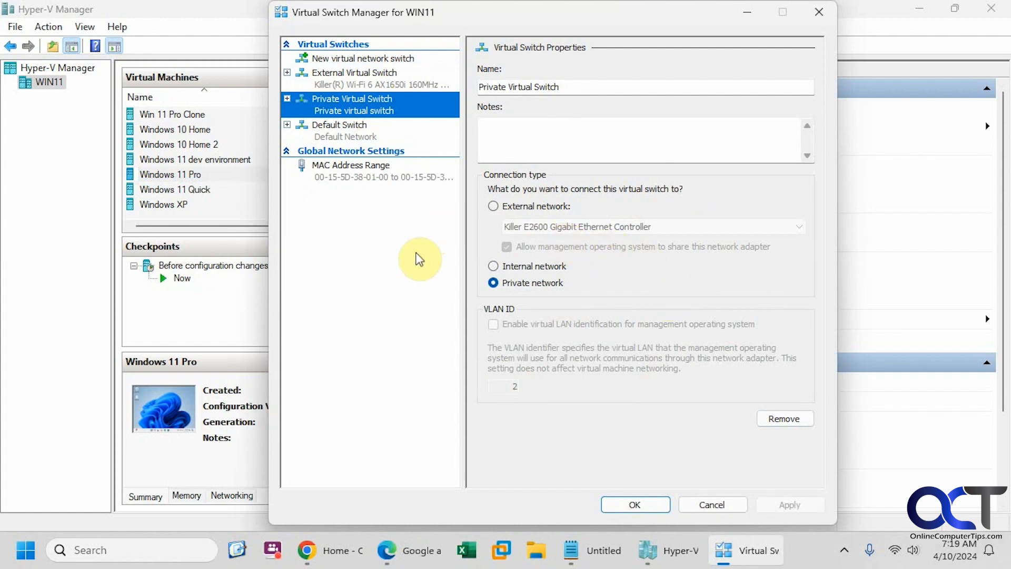
click(398, 80)
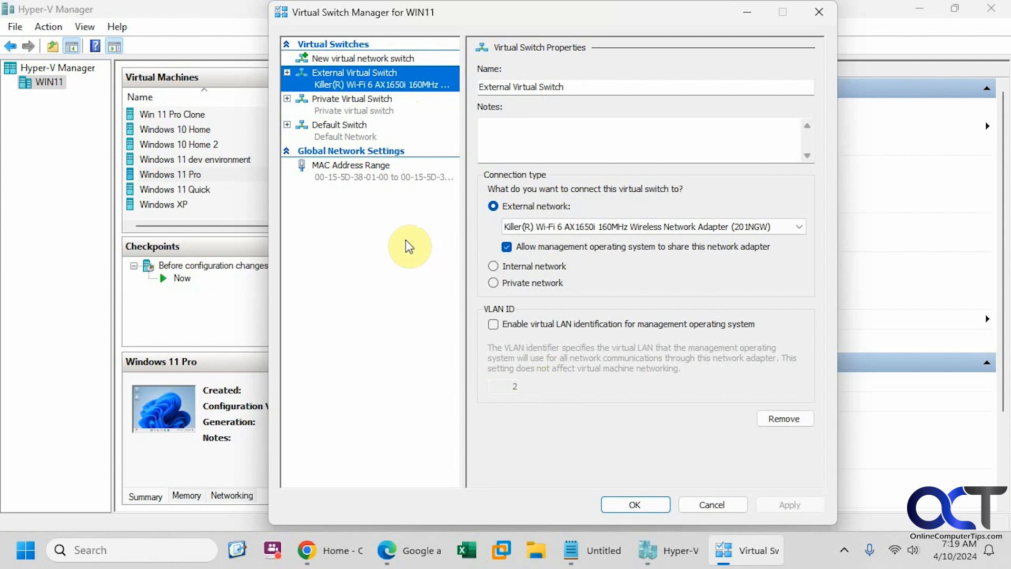
click(373, 138)
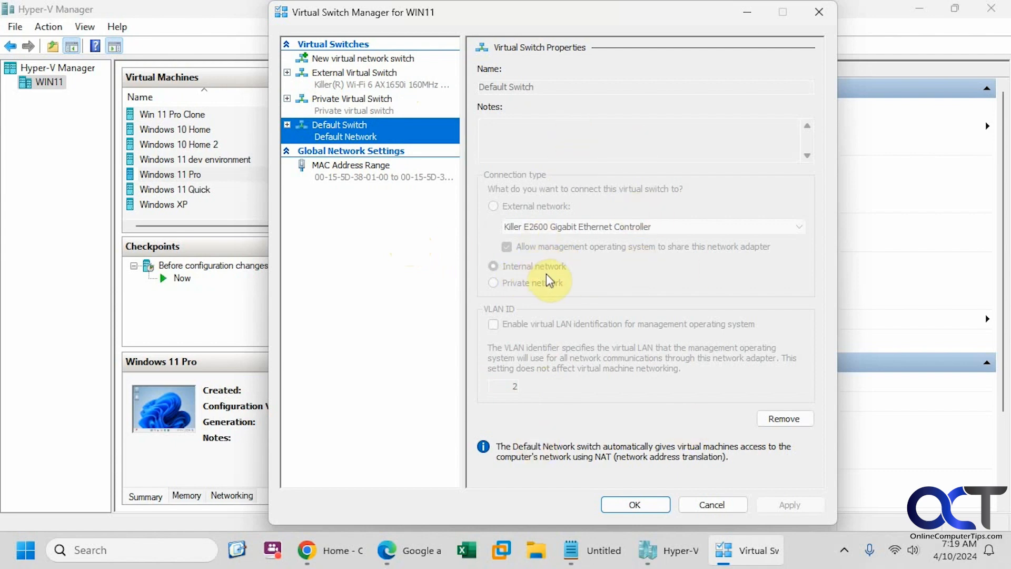
click(712, 504)
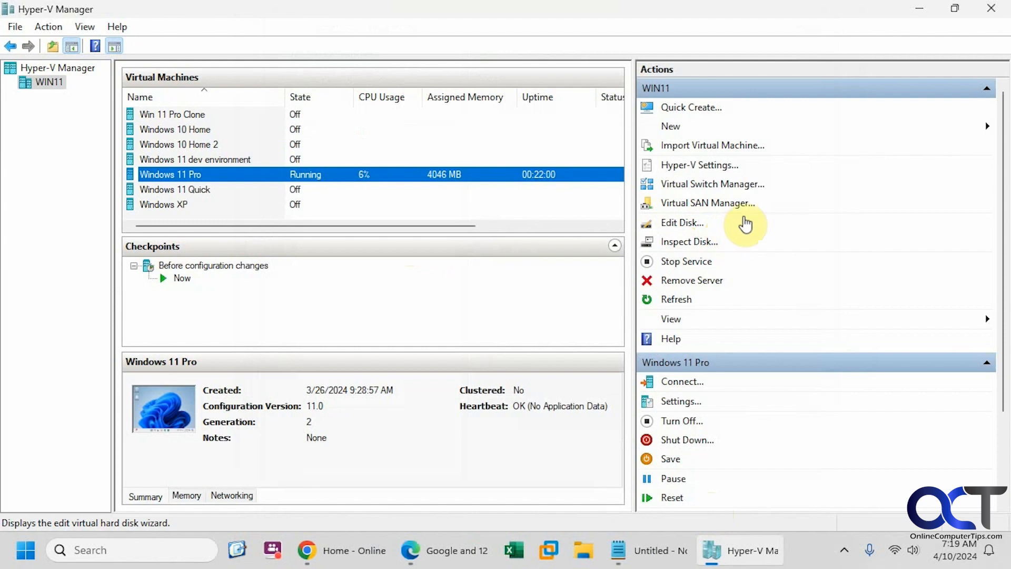
Open the Edit Virtual Hard Disk Wizard to view its introduction page, and cancel it
click(700, 223)
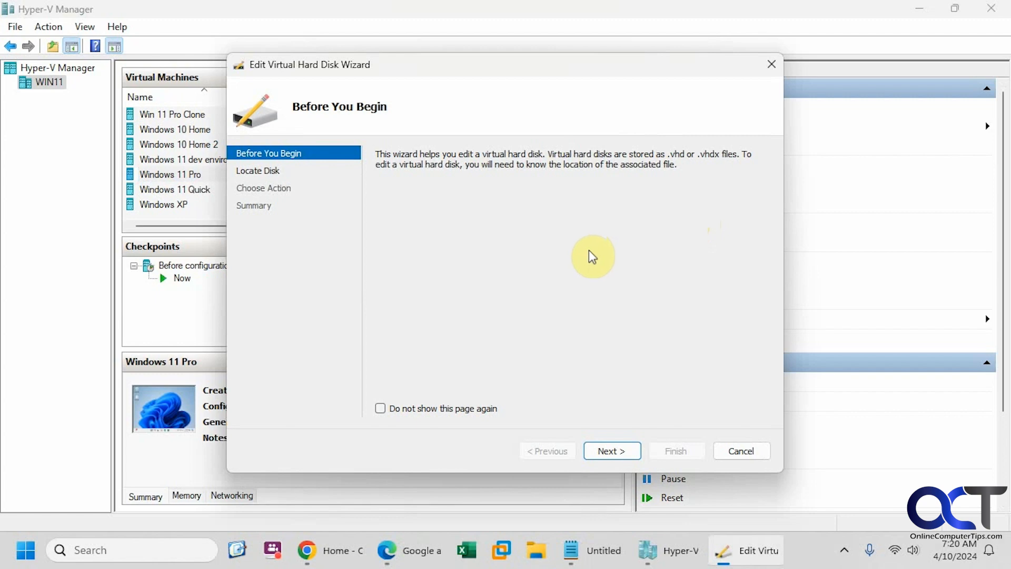
click(737, 451)
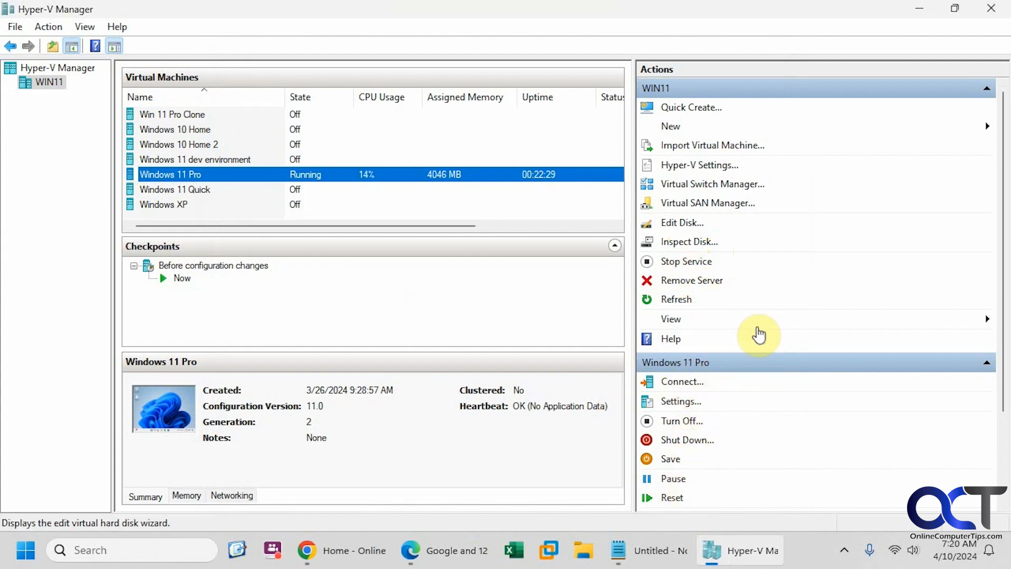
Open Quick Create to view the Windows 11 dev environment image's details, and close it without creating a machine
click(710, 111)
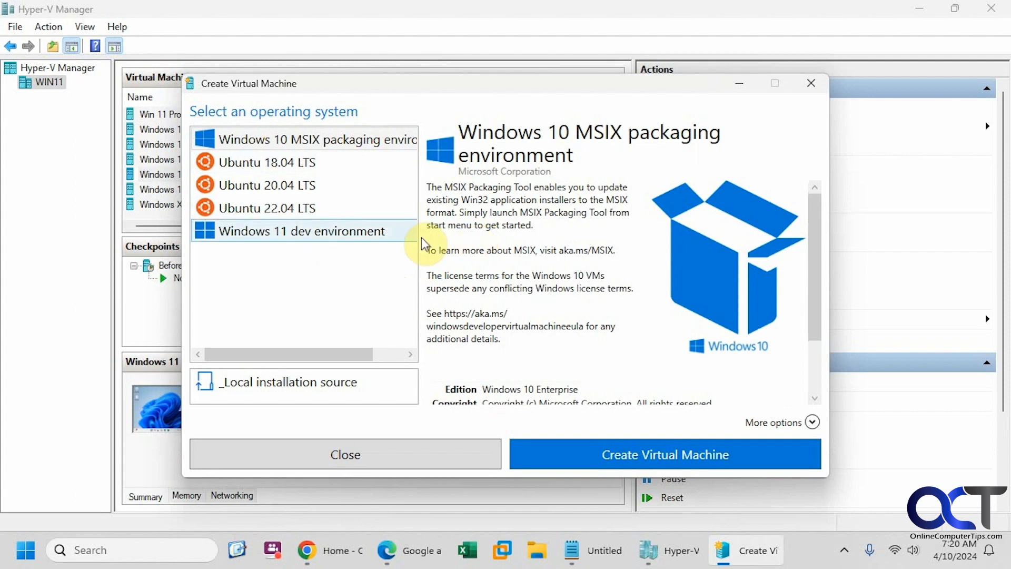
click(335, 231)
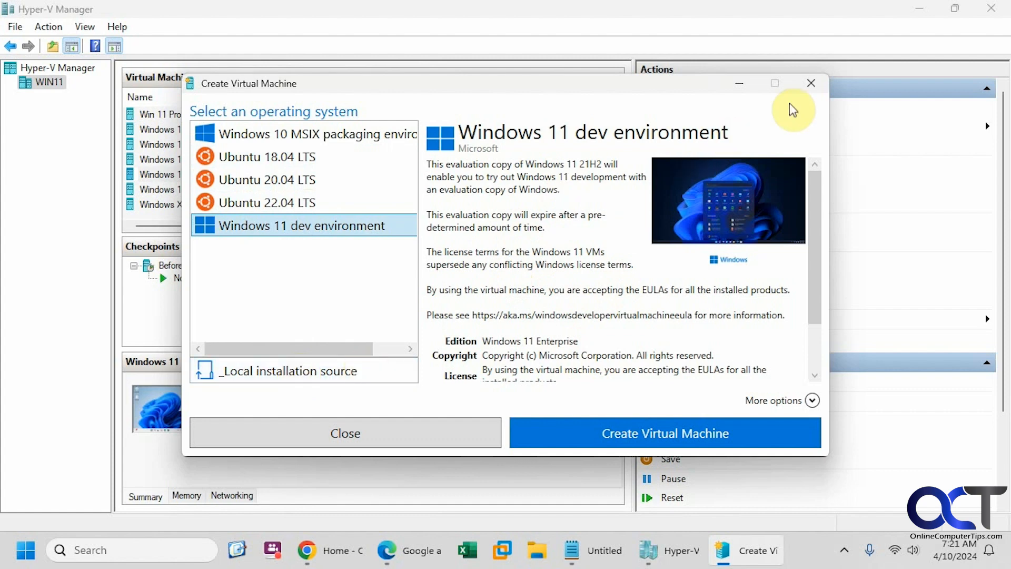
click(811, 84)
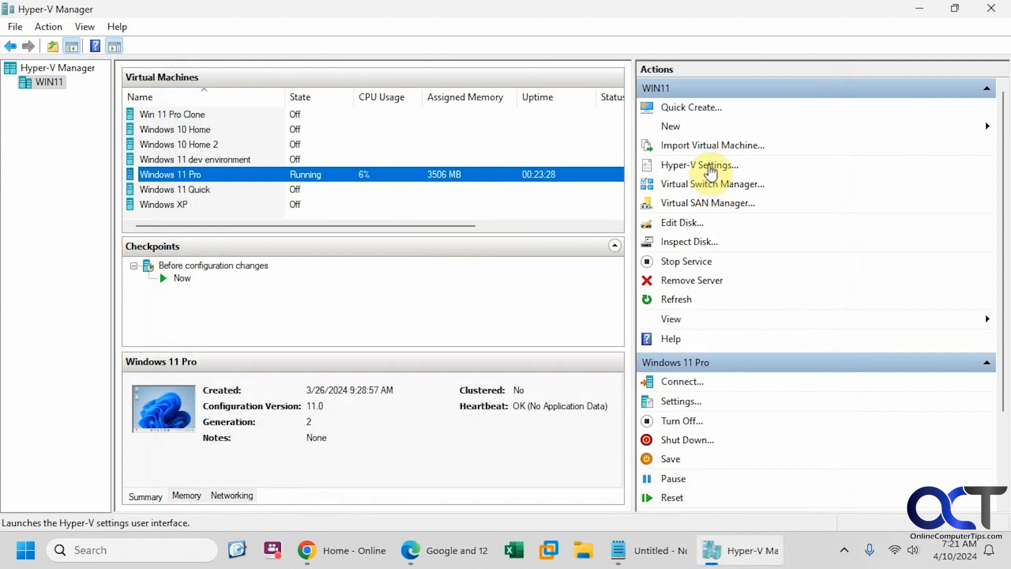
Begin a new virtual machine named test in its default location, and specify Generation 2
click(676, 126)
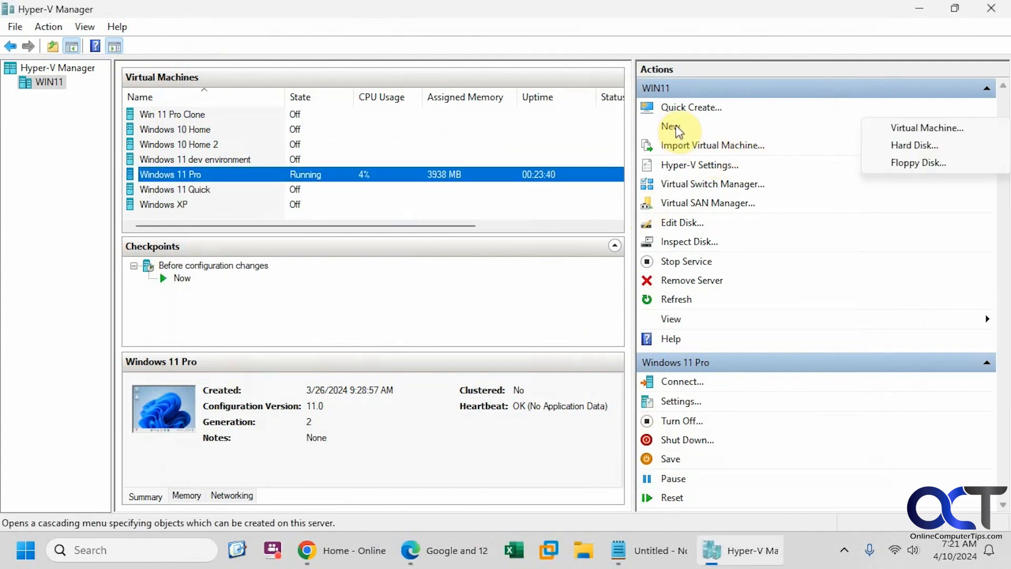
click(916, 127)
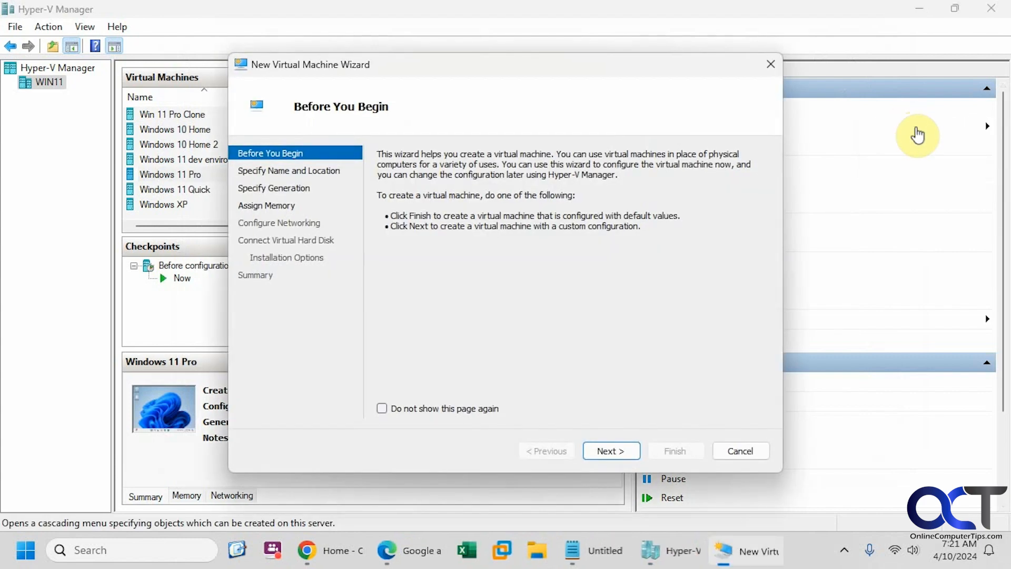
click(611, 451)
text(test)
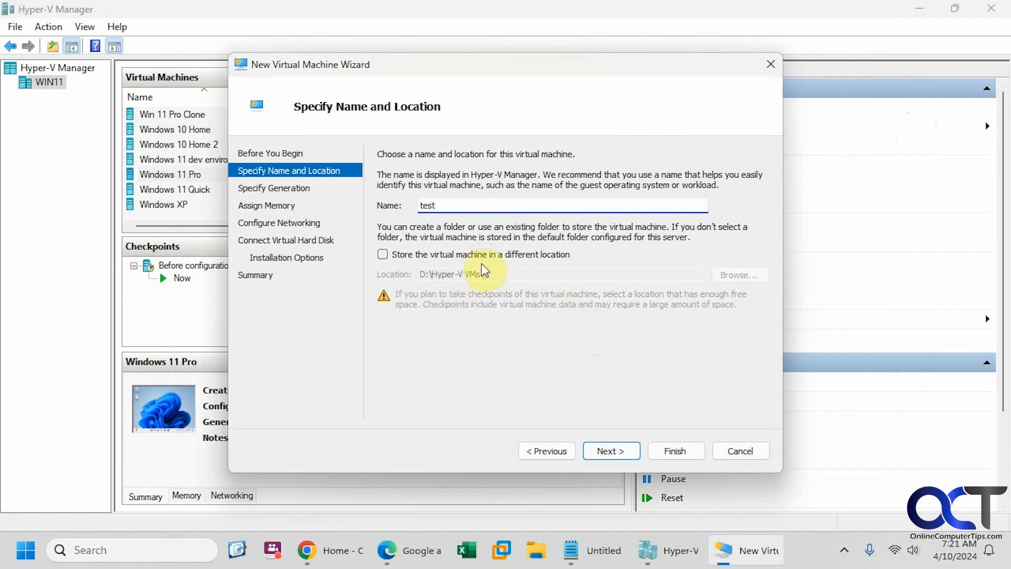
click(607, 450)
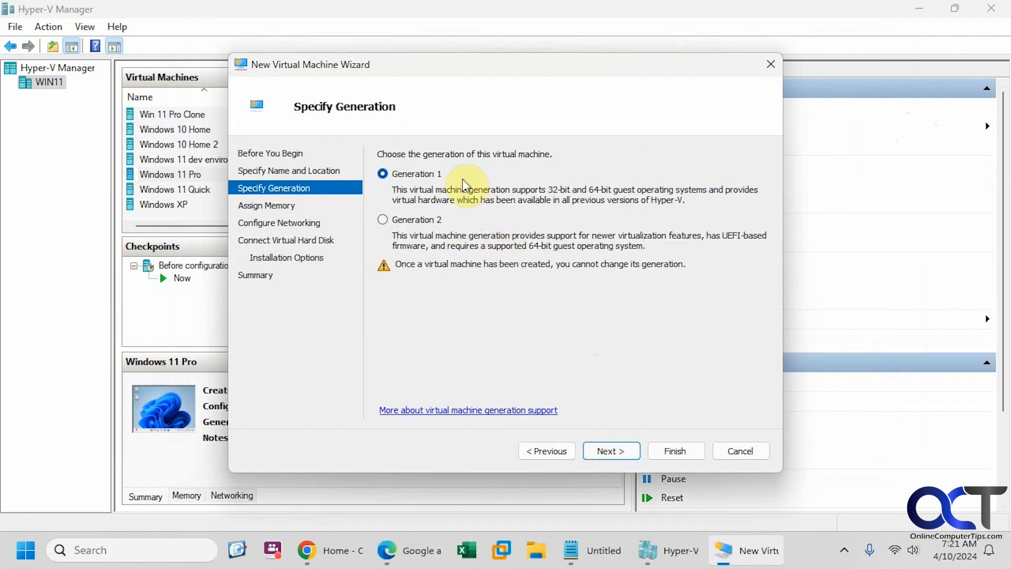
click(418, 220)
click(623, 455)
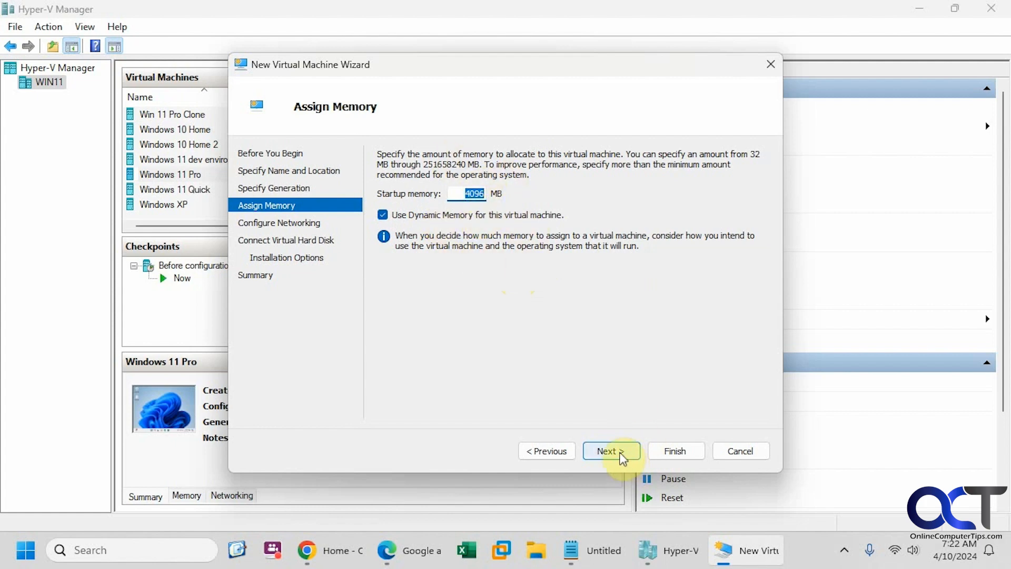
Keep the default startup memory, connect the network adapter to Default Switch, and set the new virtual hard disk's size to 60 GB
click(632, 456)
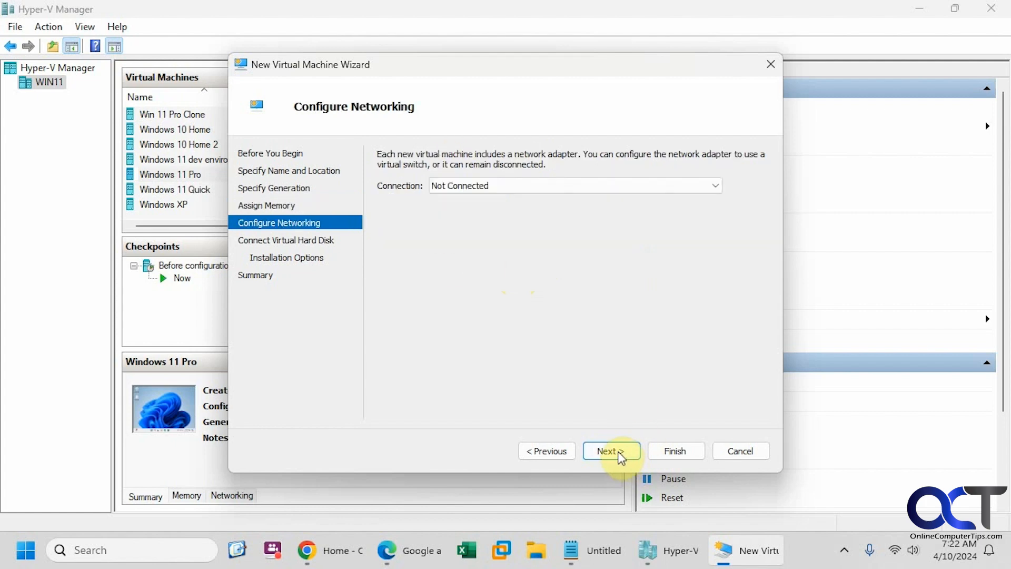
click(520, 189)
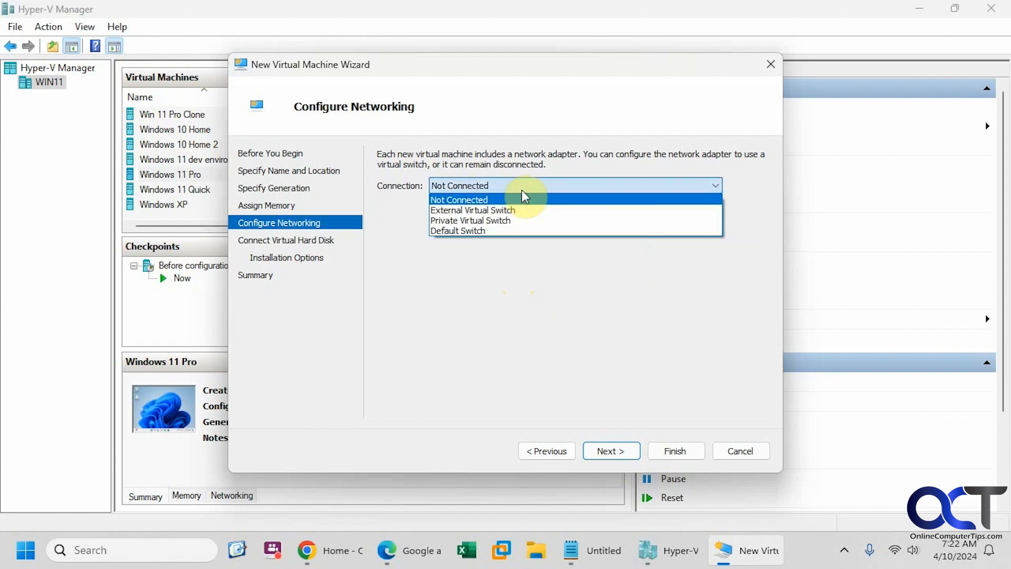
click(503, 229)
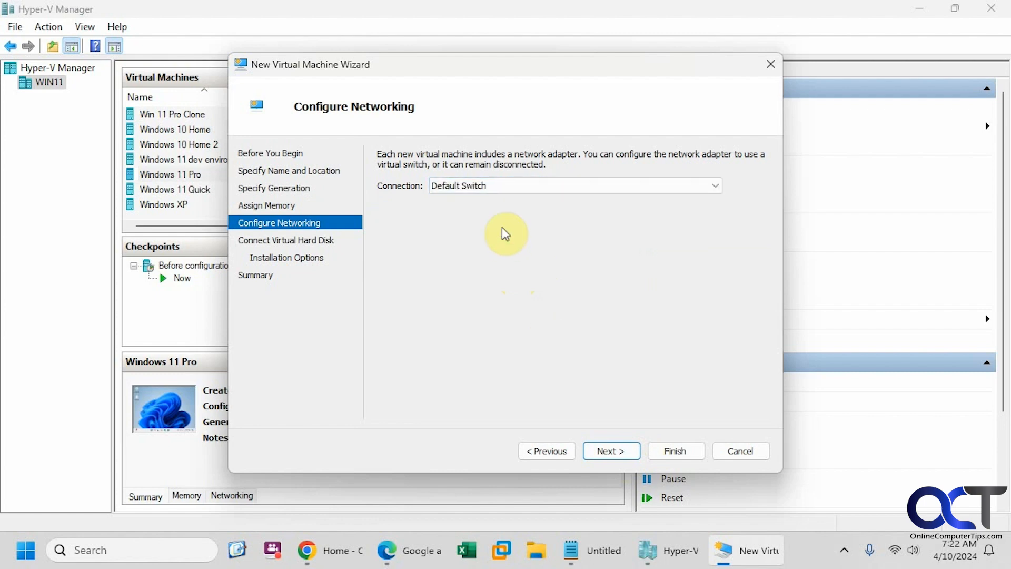
click(615, 453)
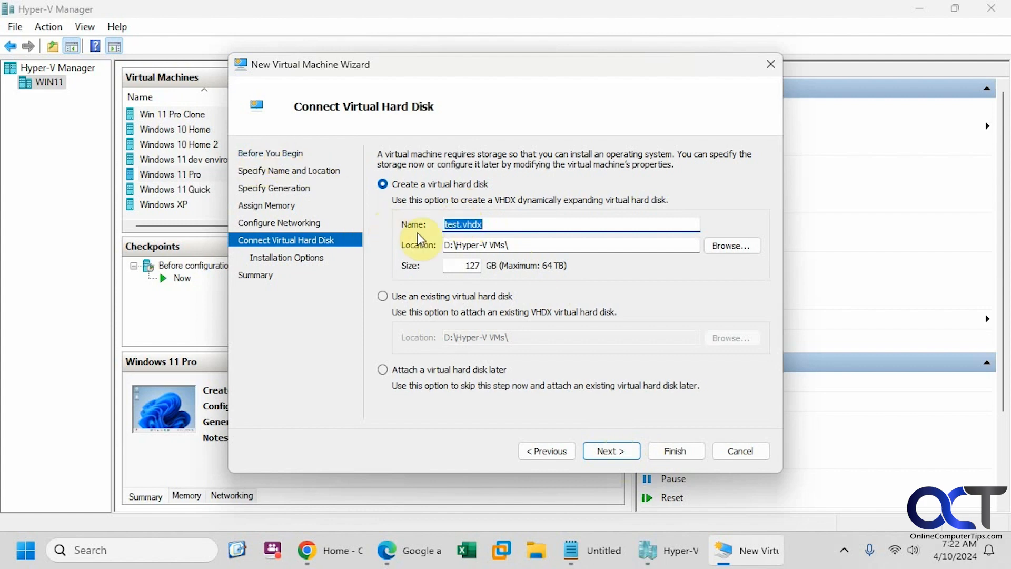
double_click(470, 265)
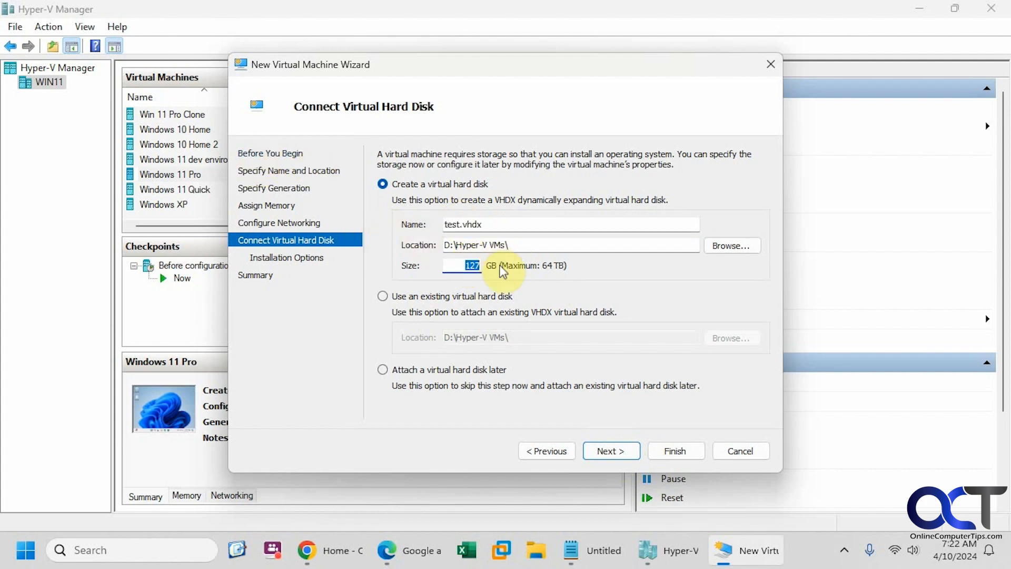
text(60)
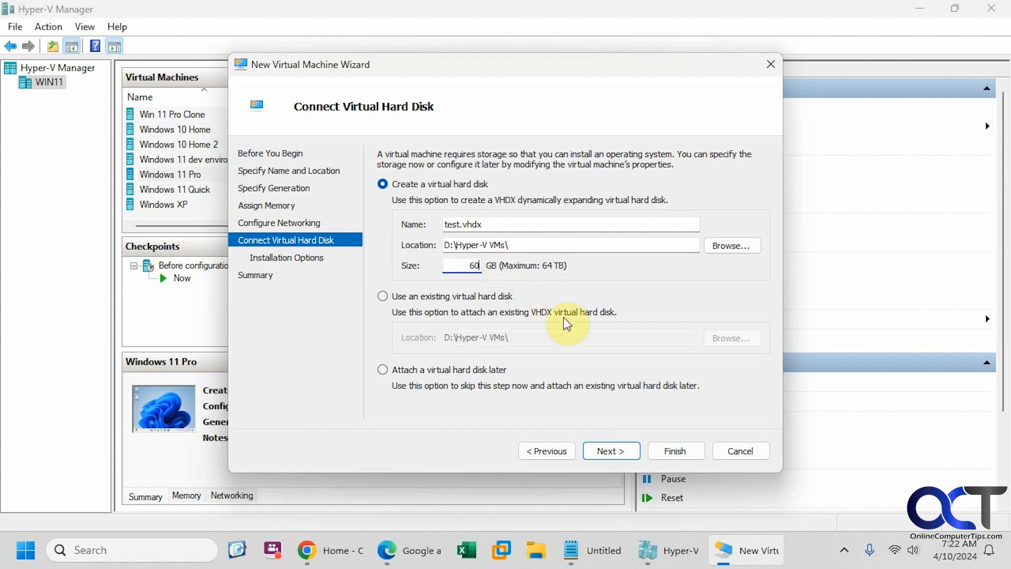
click(612, 451)
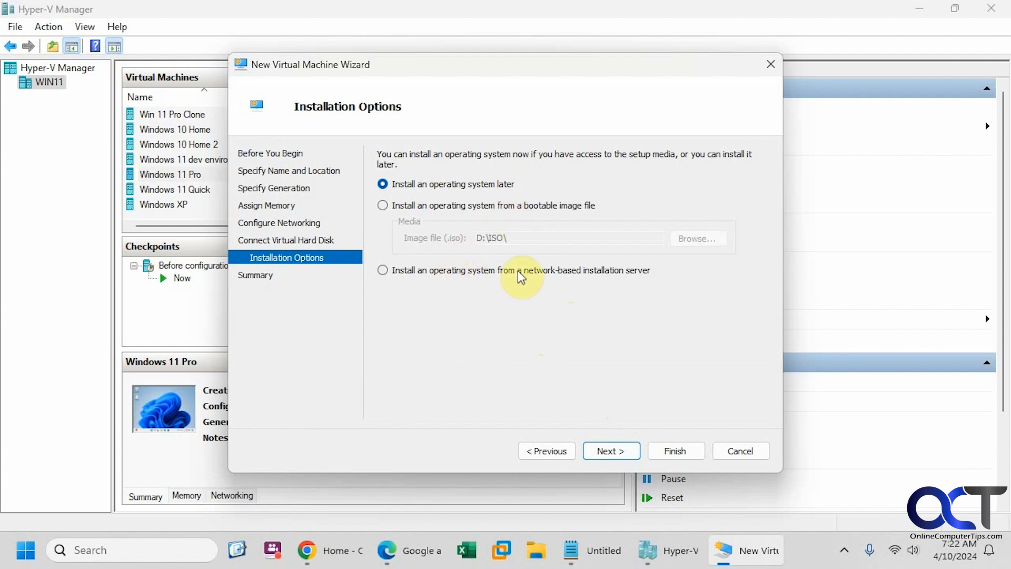
Choose the bootable image file Win11_23H2_English_x64.iso as the operating system source, and finish creating the virtual machine
click(463, 206)
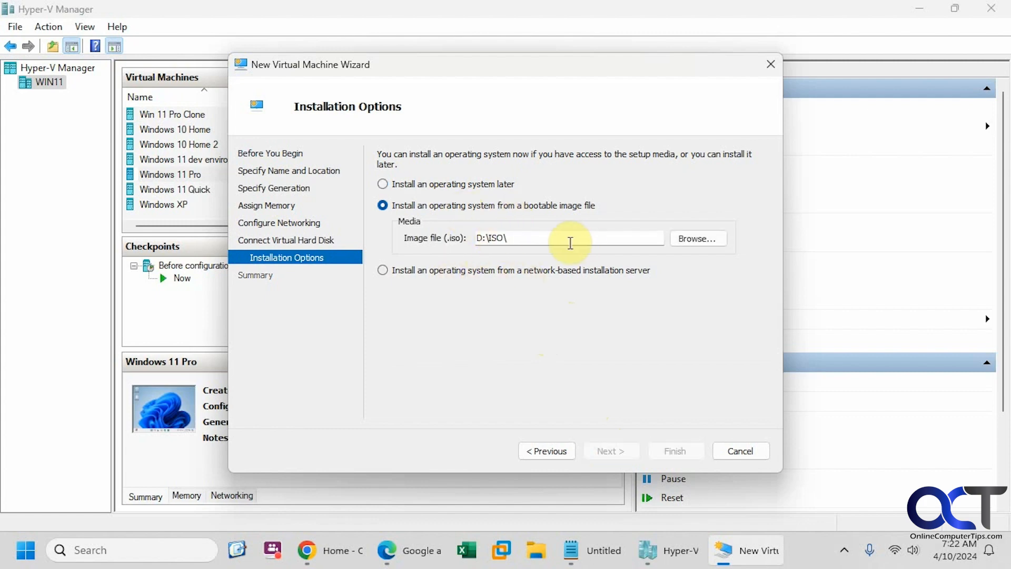
click(697, 239)
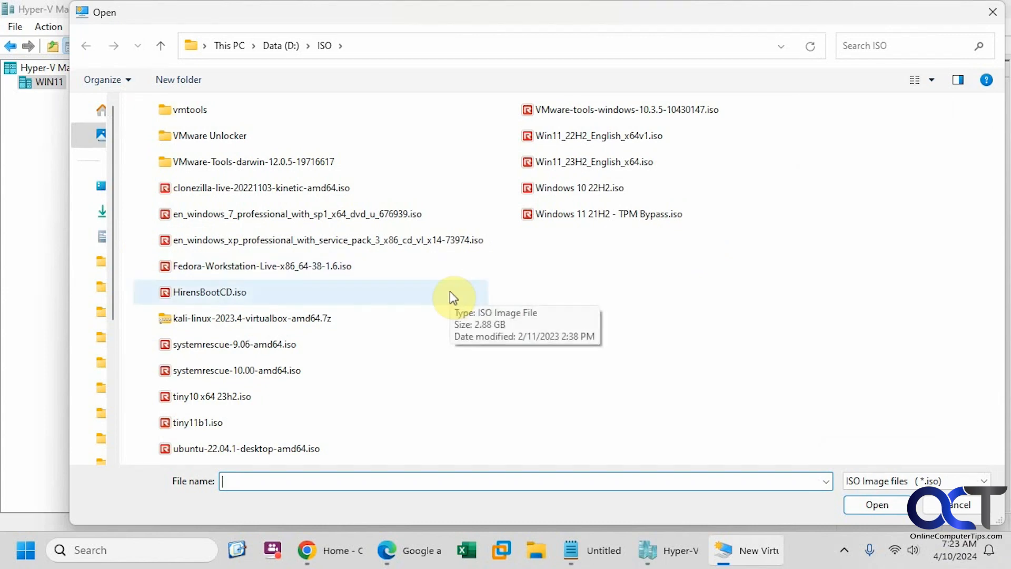
double_click(592, 162)
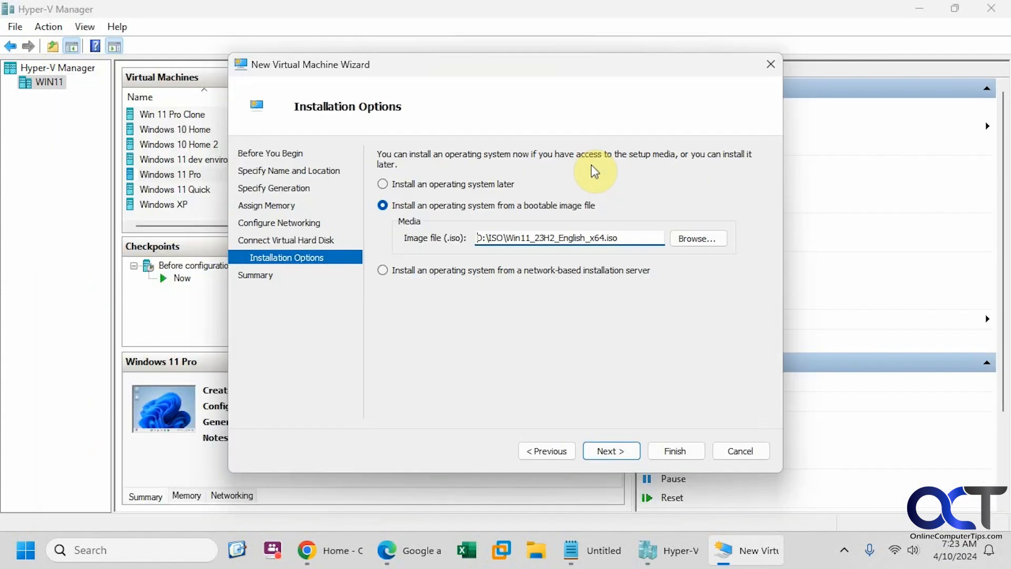
click(612, 449)
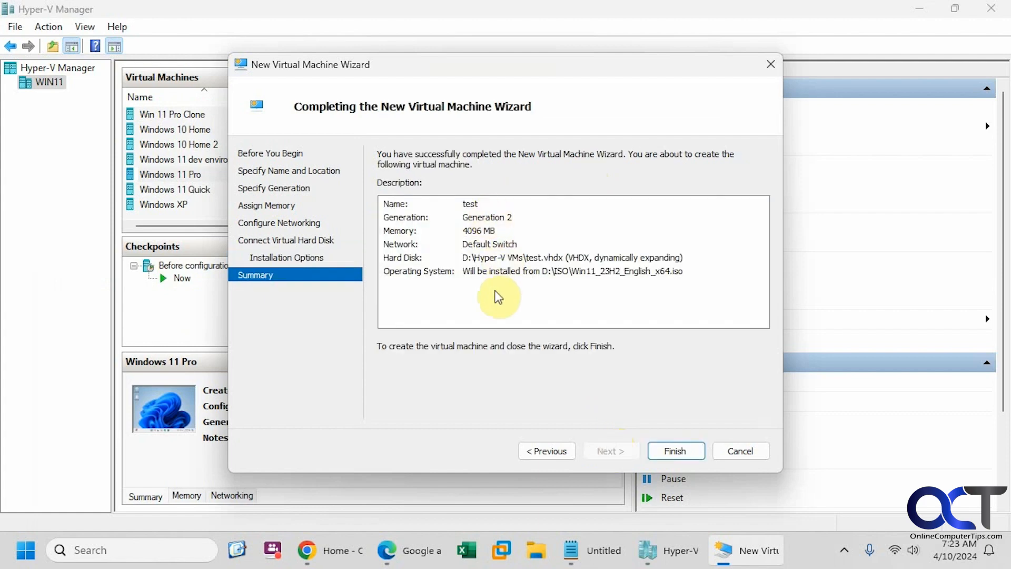
click(669, 449)
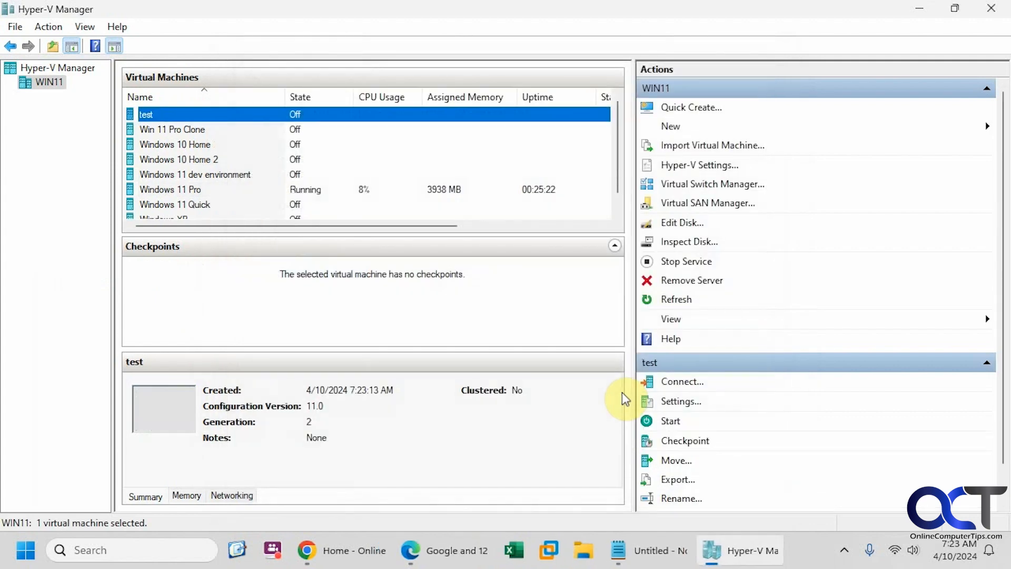
Connect to the test virtual machine, start it, and boot from the installation media into Windows Setup
double_click(275, 117)
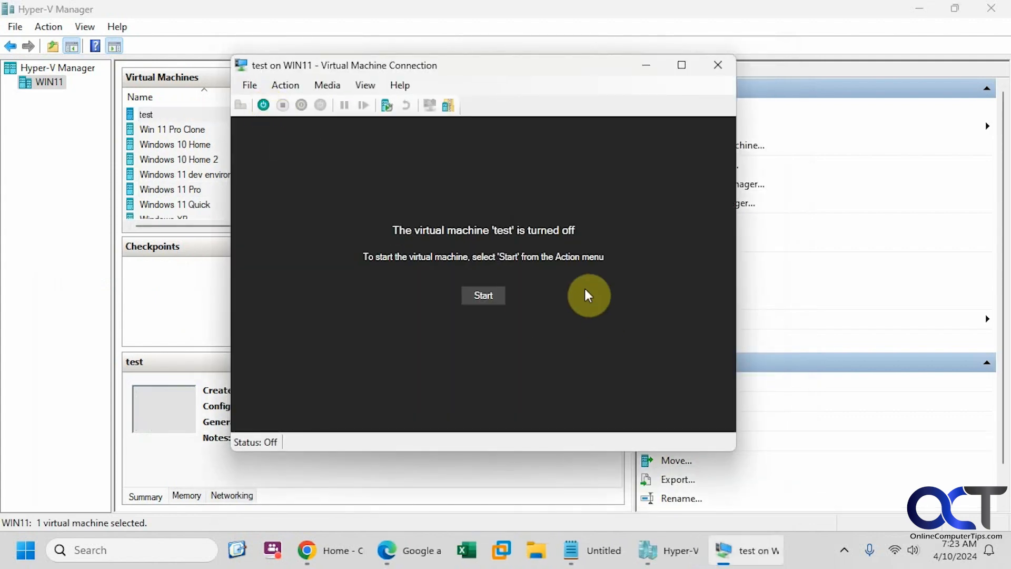
click(484, 296)
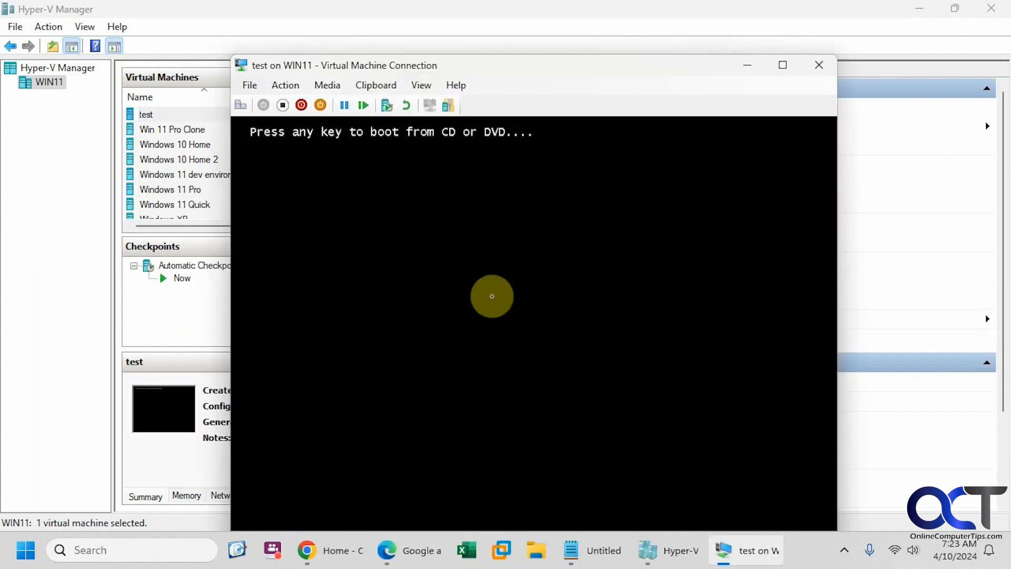
key(space)
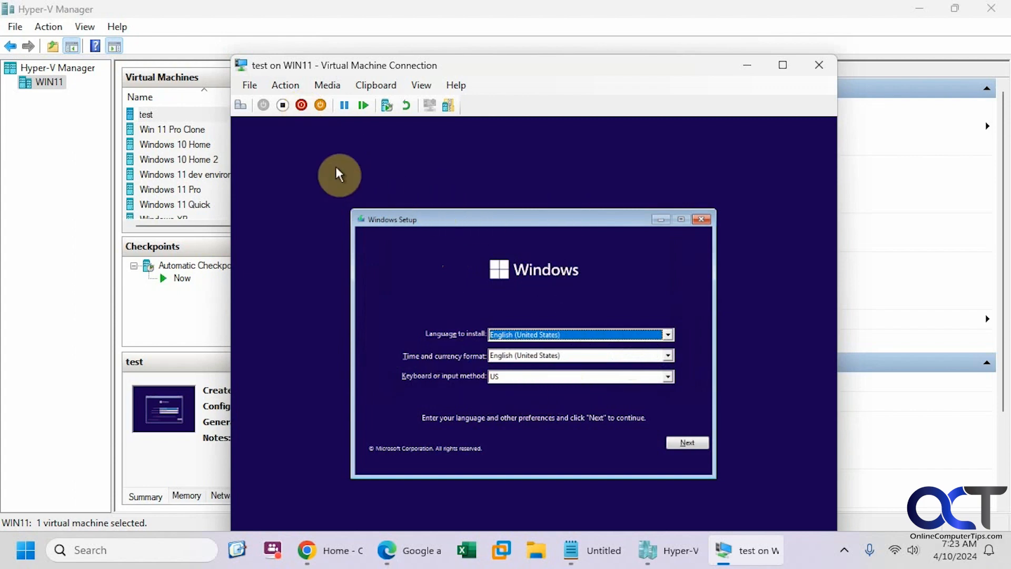
Turn off the test virtual machine and close its connection window
click(283, 104)
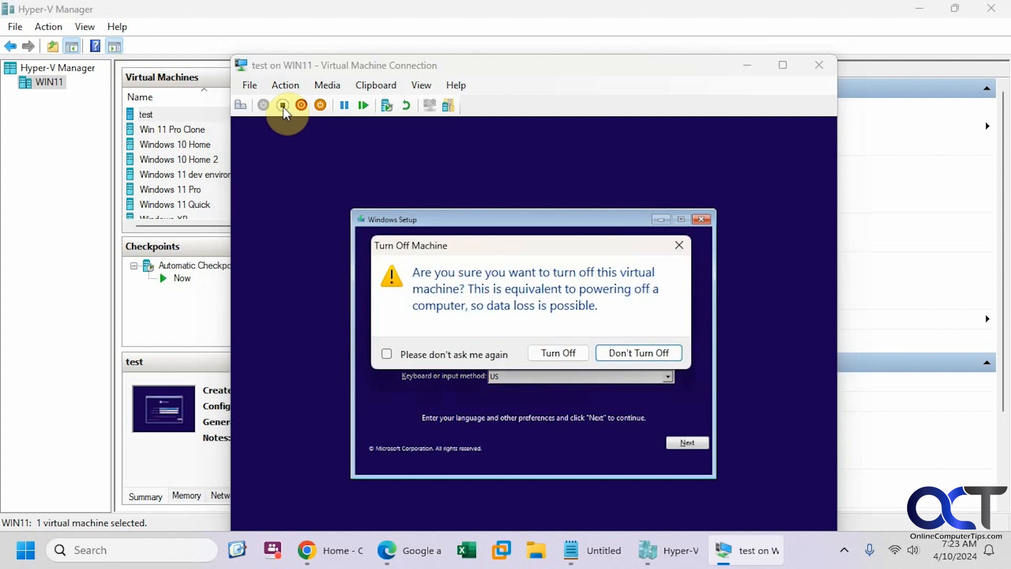
click(557, 354)
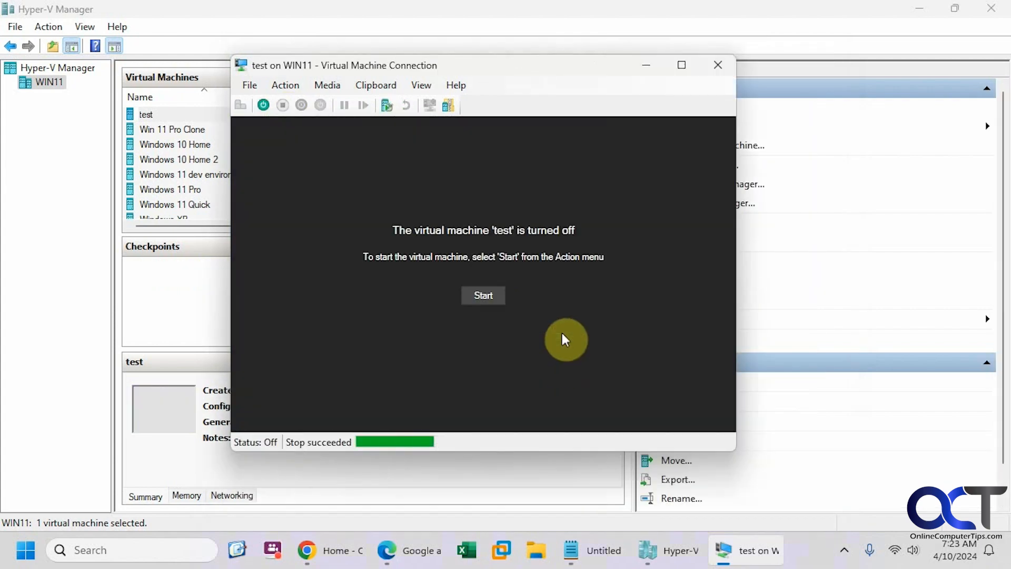
click(715, 66)
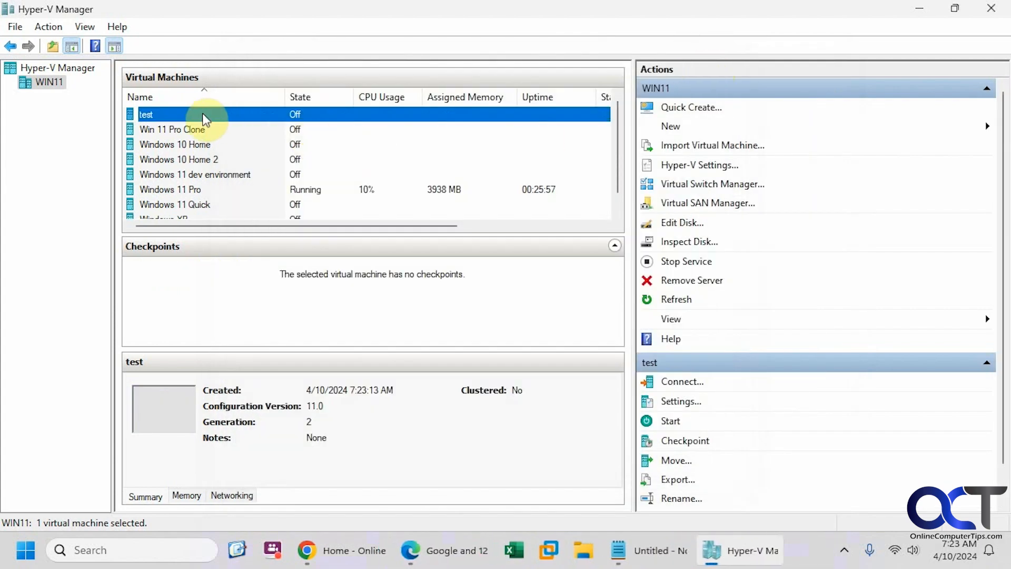
Delete the test virtual machine from the WIN11 host, confirming the deletion
right_click(203, 118)
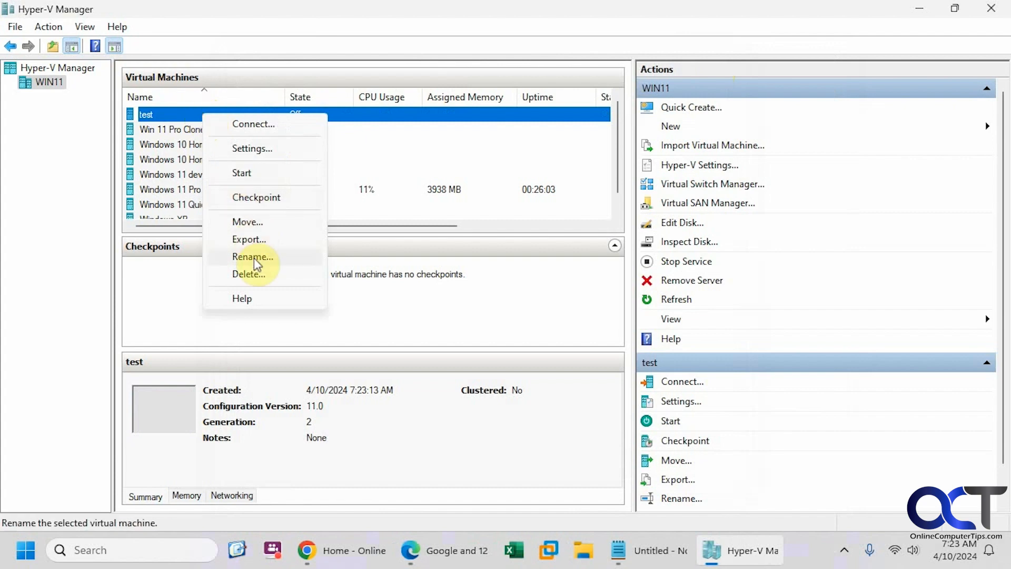
click(254, 273)
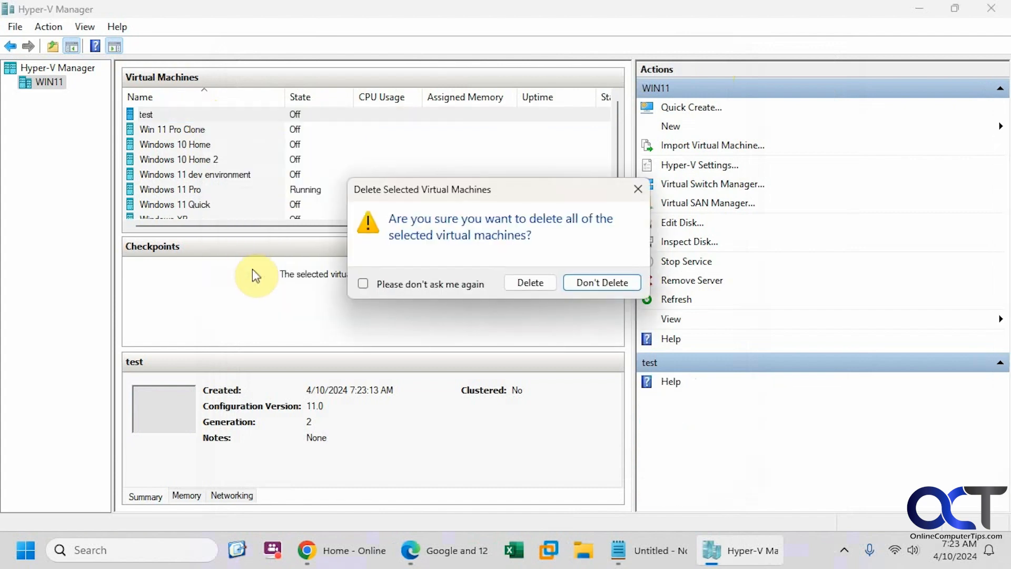
click(525, 282)
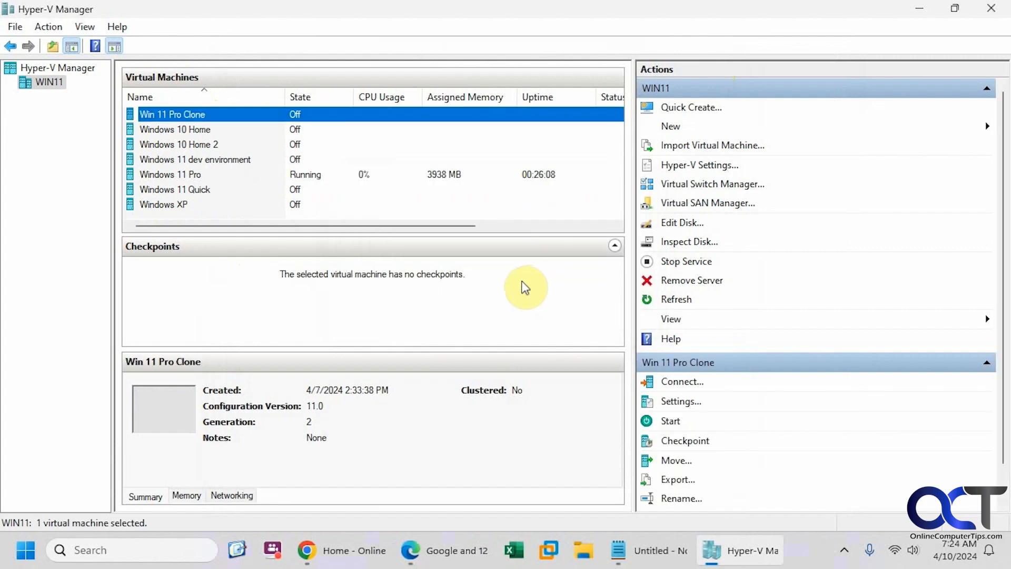